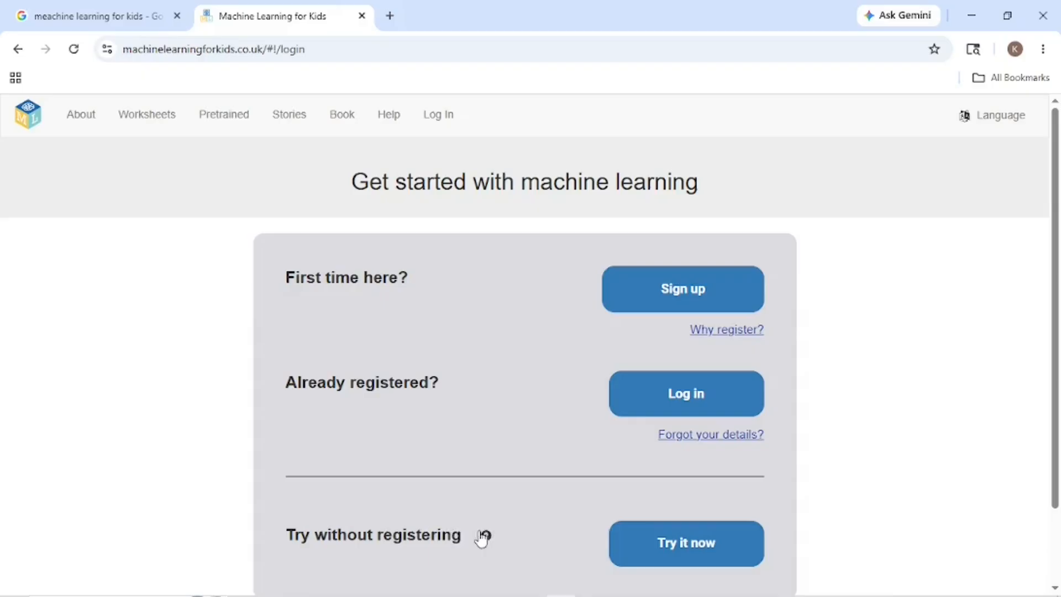
Start using Machine Learning for Kids without registering
click(666, 550)
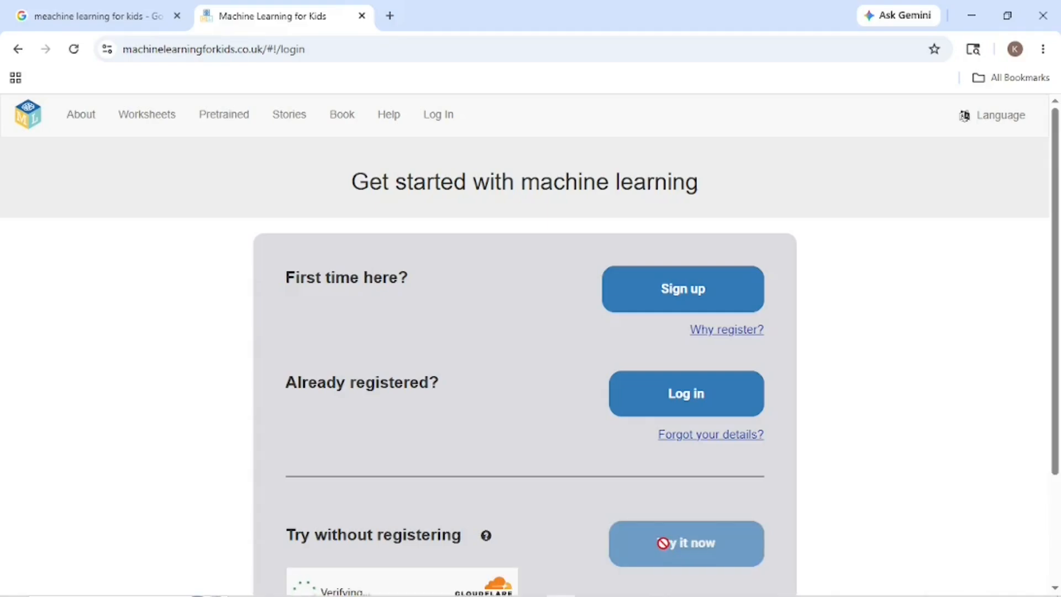
scroll(553, 497, down, 3)
click(708, 392)
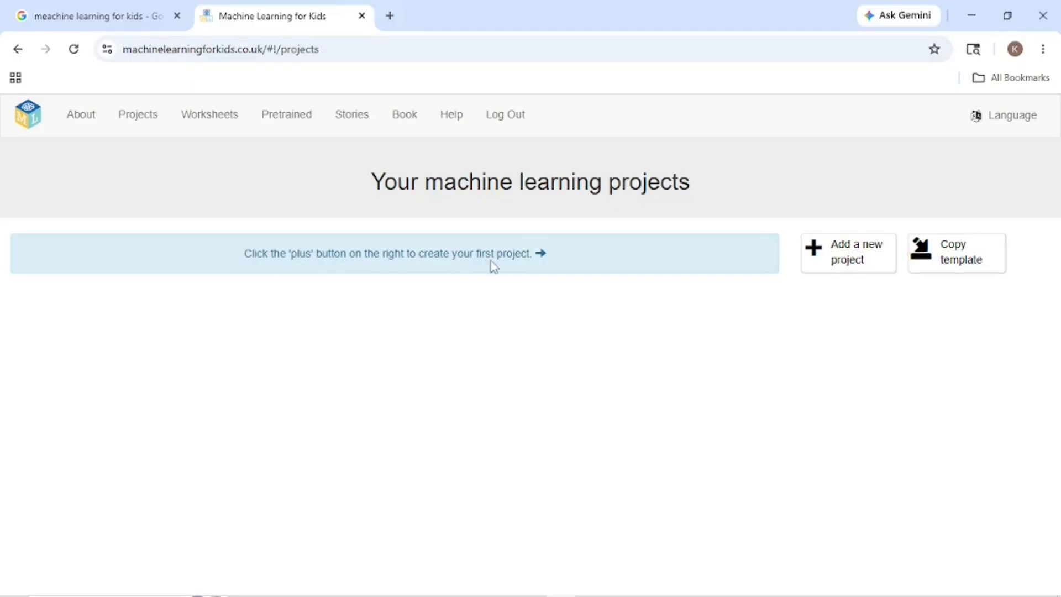
Start a new project named "Recognition of images" with the project type "recognising images"
click(851, 264)
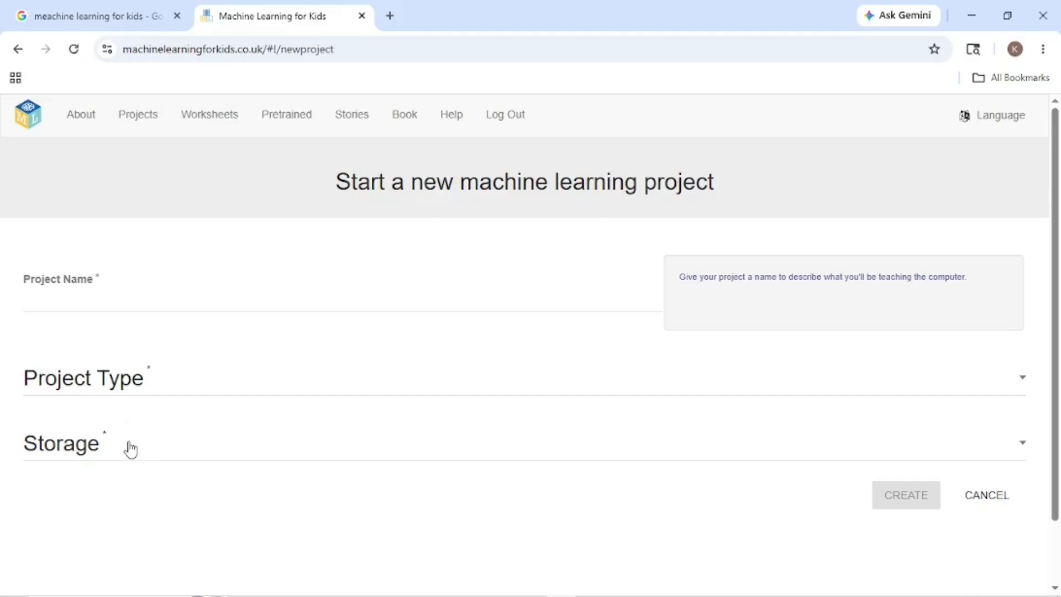
click(72, 301)
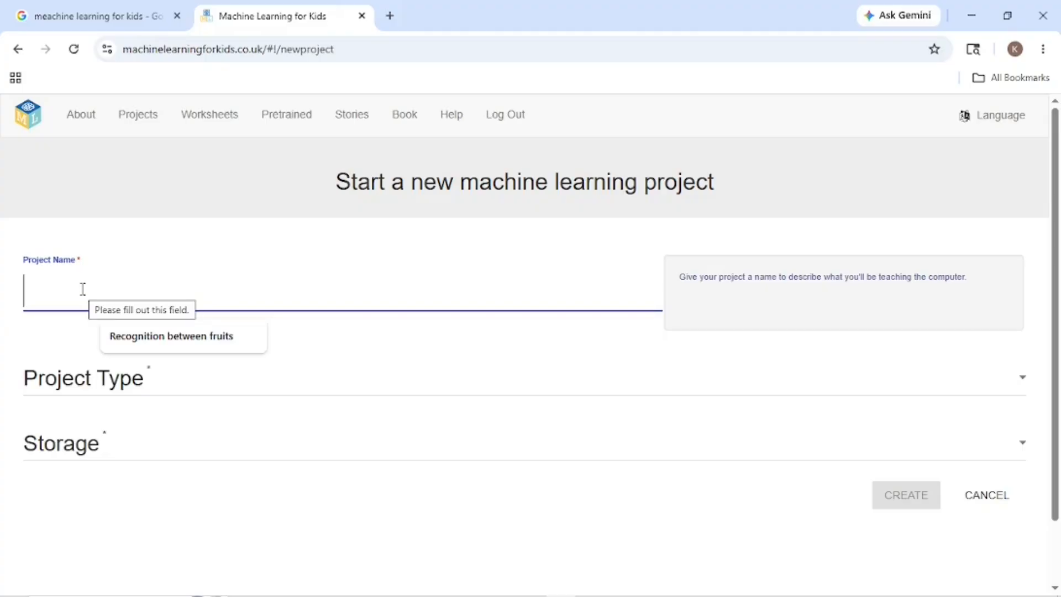
text(Recognition of images)
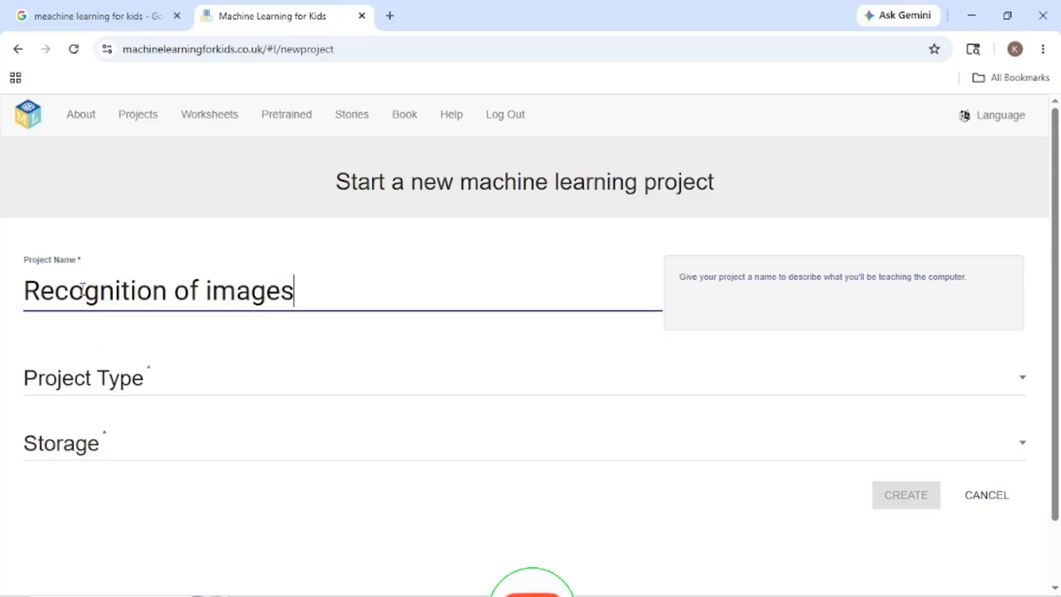
click(108, 376)
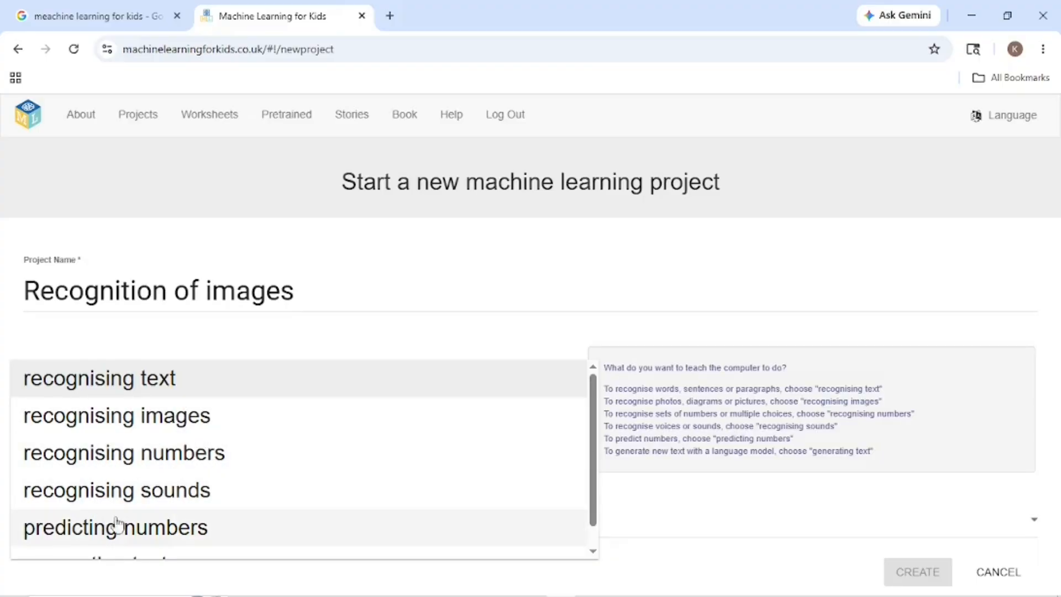
scroll(116, 524, down, 1)
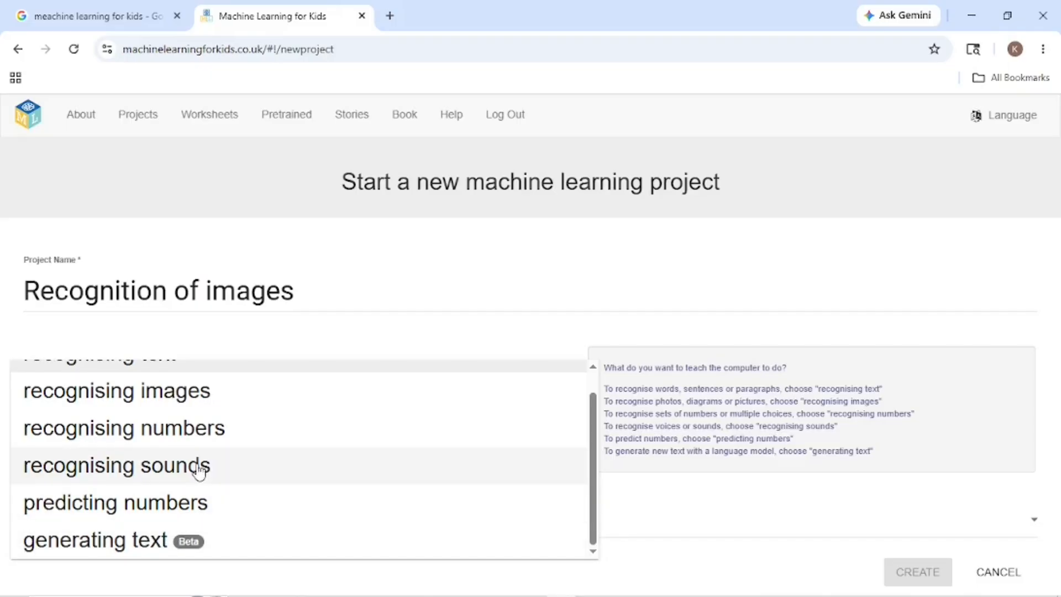
click(201, 405)
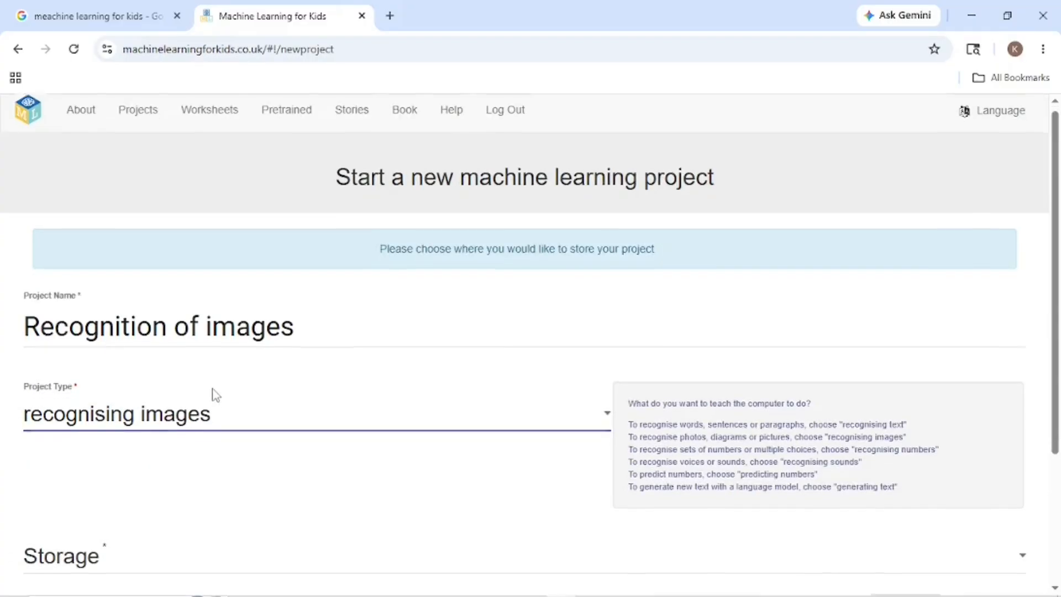
Set the project's storage to "In your web browser" and create the project
scroll(205, 400, down, 3)
click(105, 406)
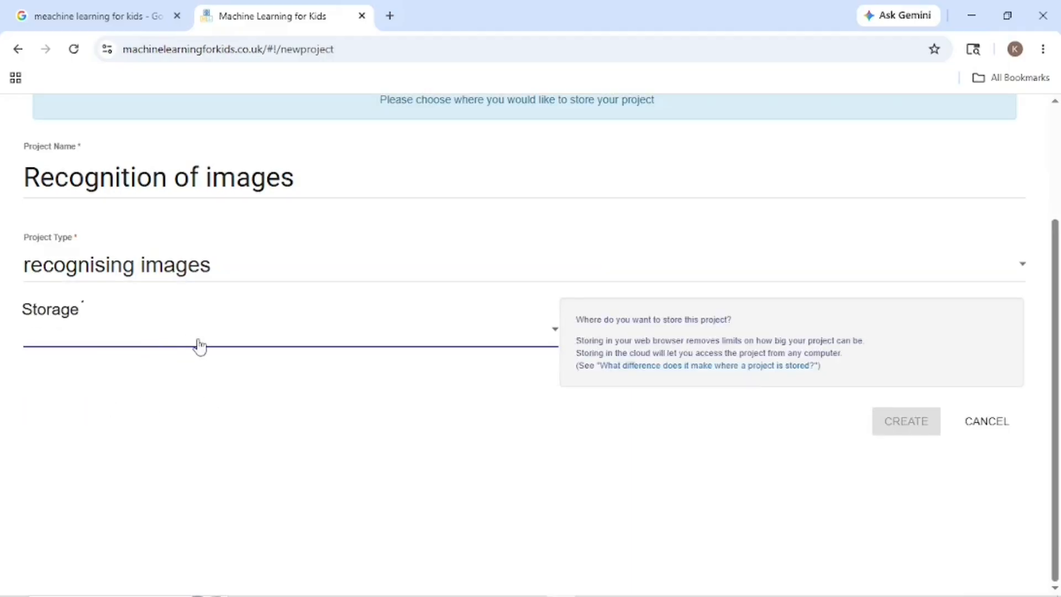
click(554, 333)
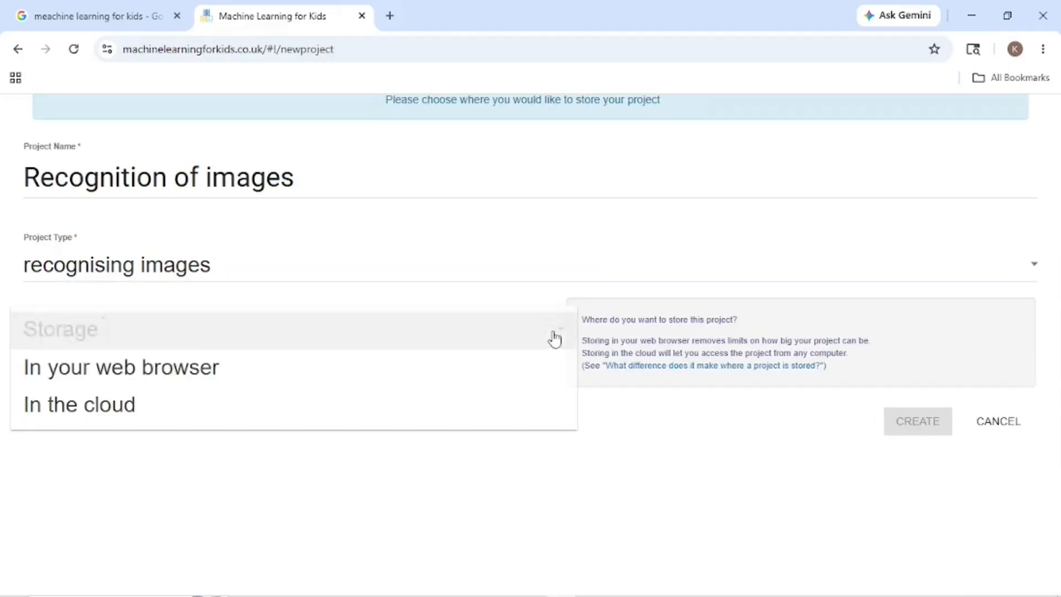
click(104, 380)
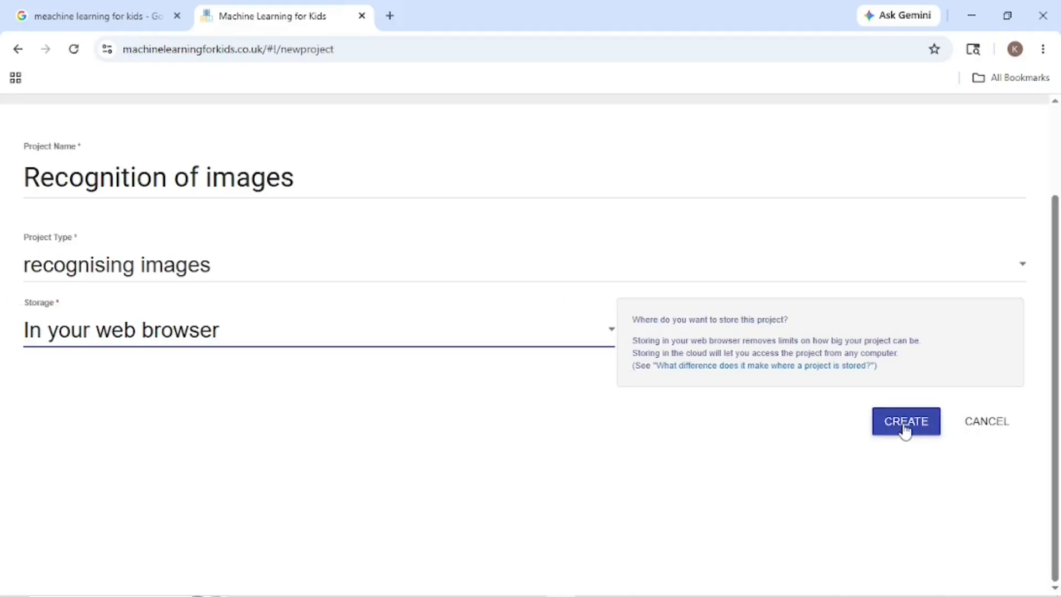
click(905, 429)
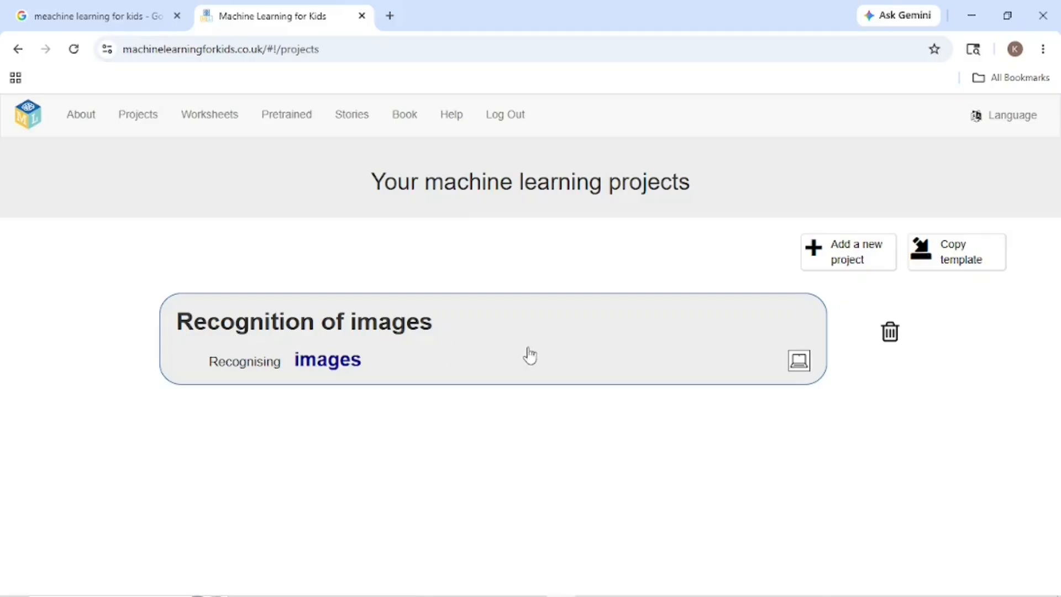
Open the training page of the "Recognition of images" project and add a label named "Apple"
click(526, 330)
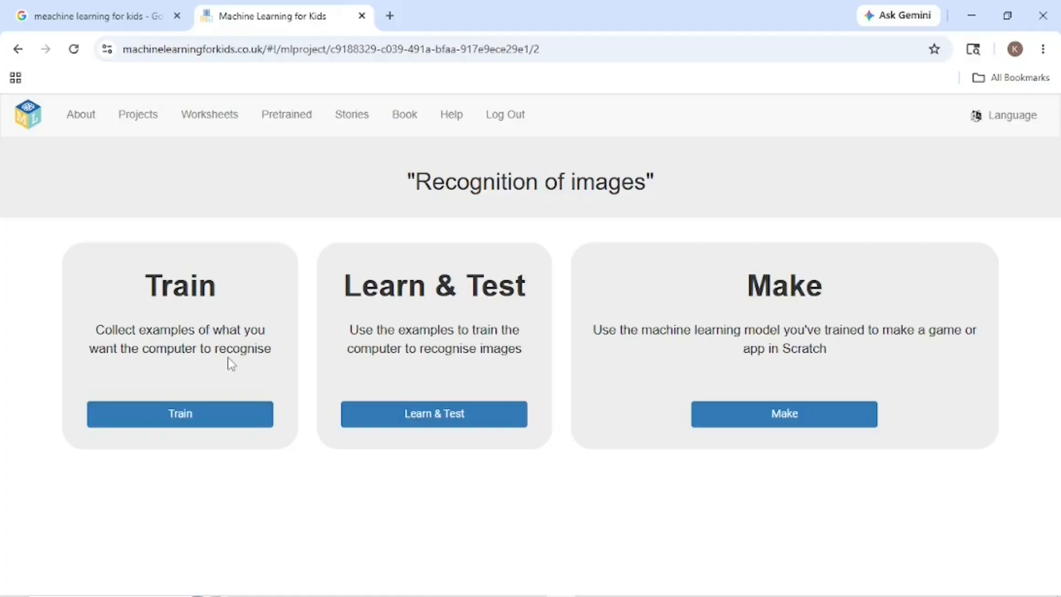
click(179, 419)
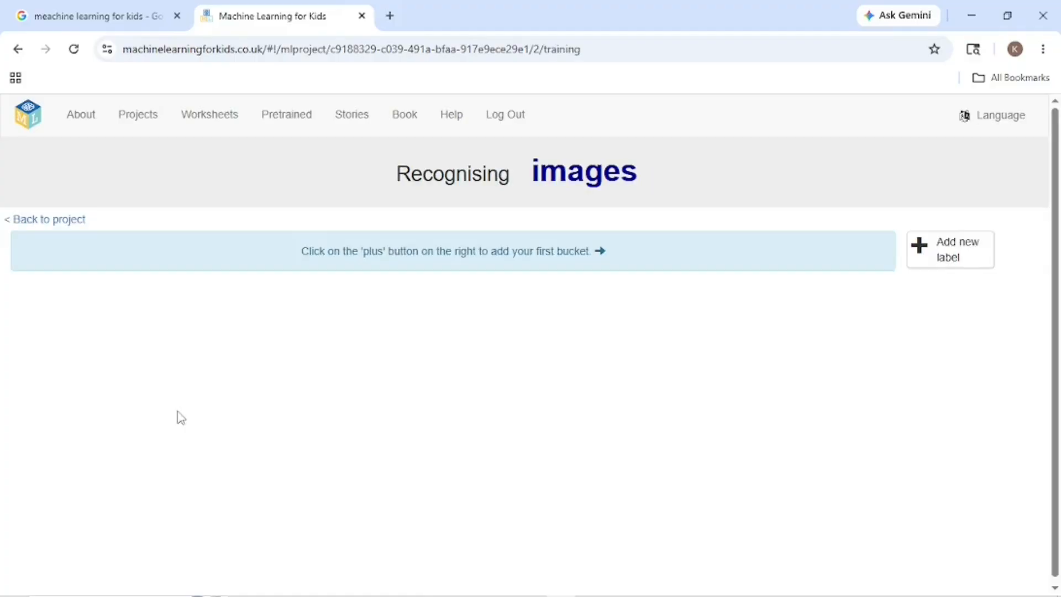
click(955, 268)
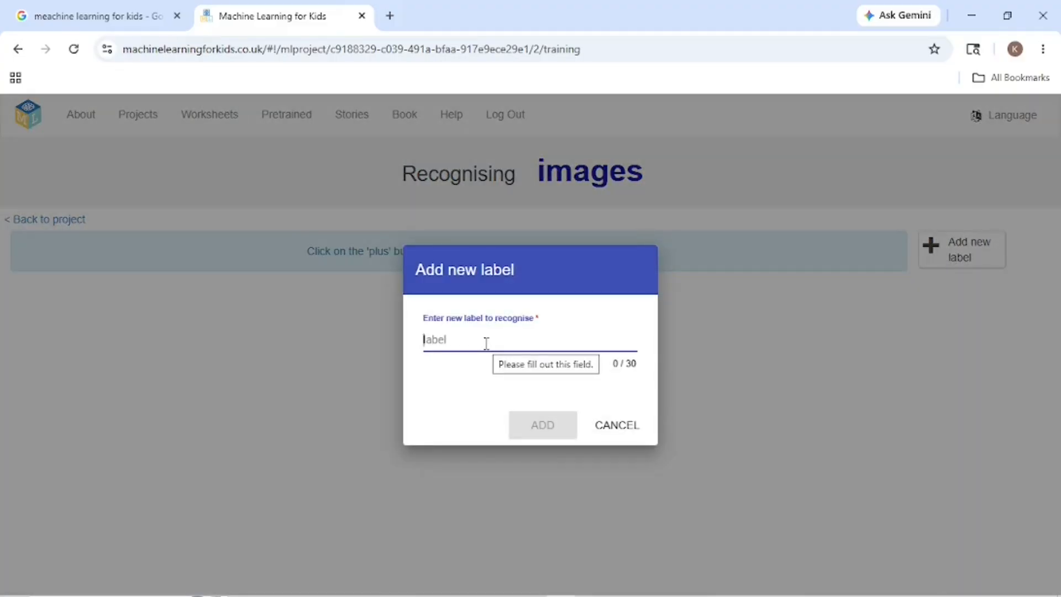
text(Apple)
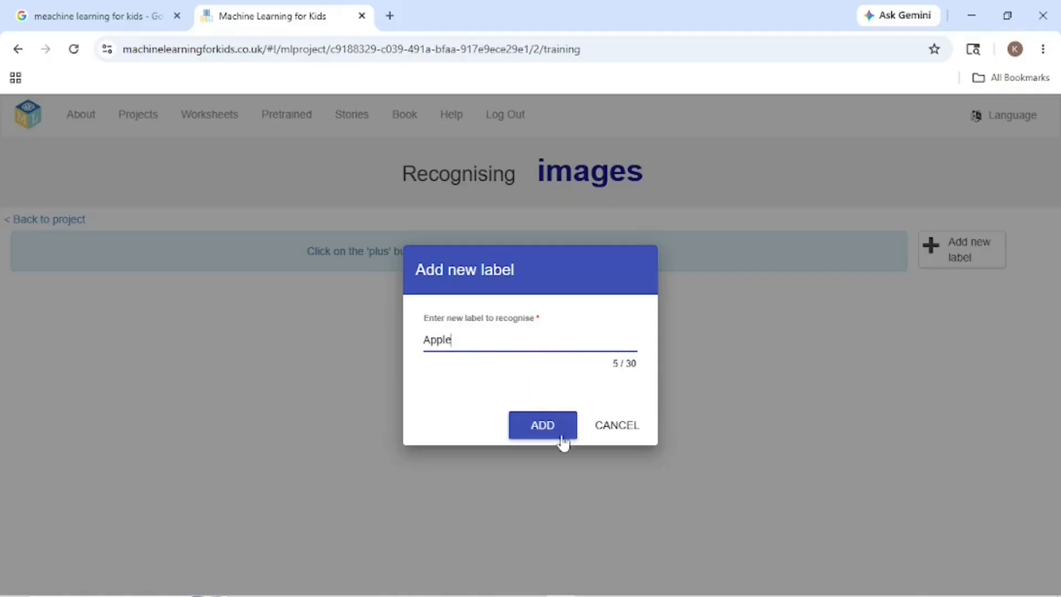
click(545, 429)
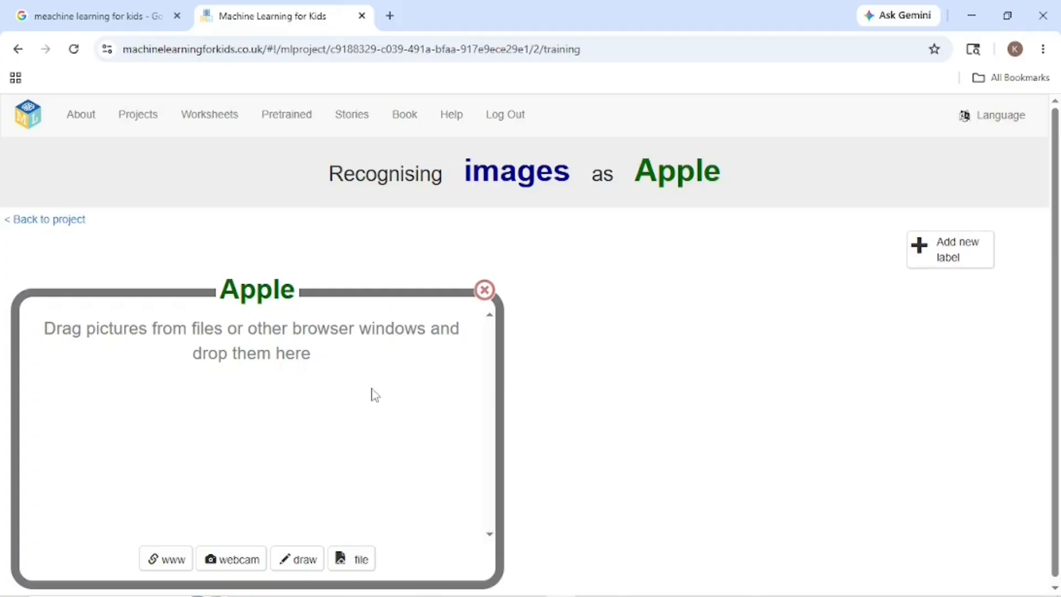
Search Google for "apple images" in a new tab and place the results in a separate window beside the training page
click(390, 15)
click(405, 46)
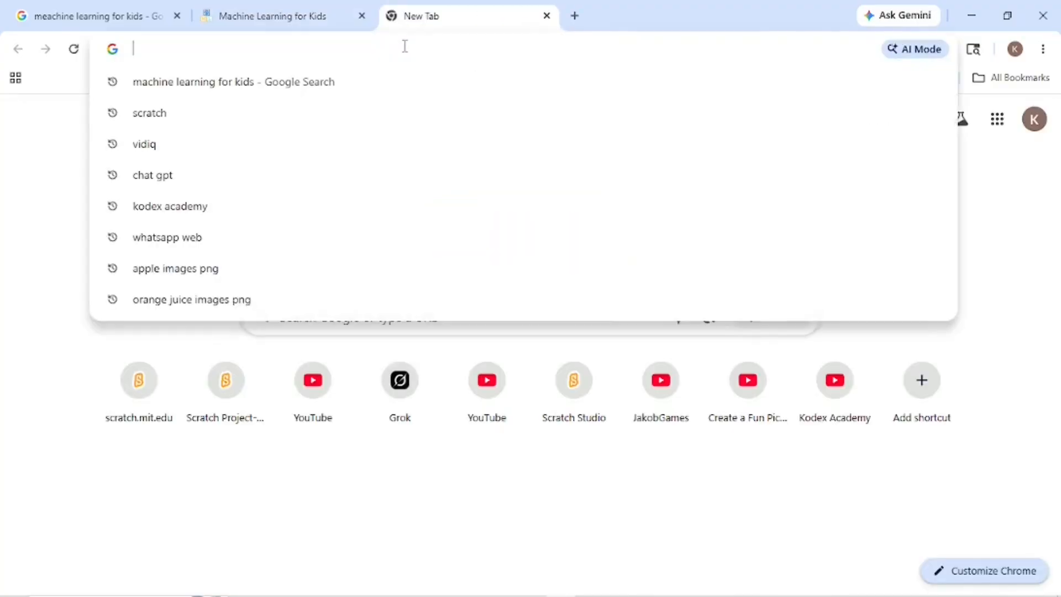
text(apple)
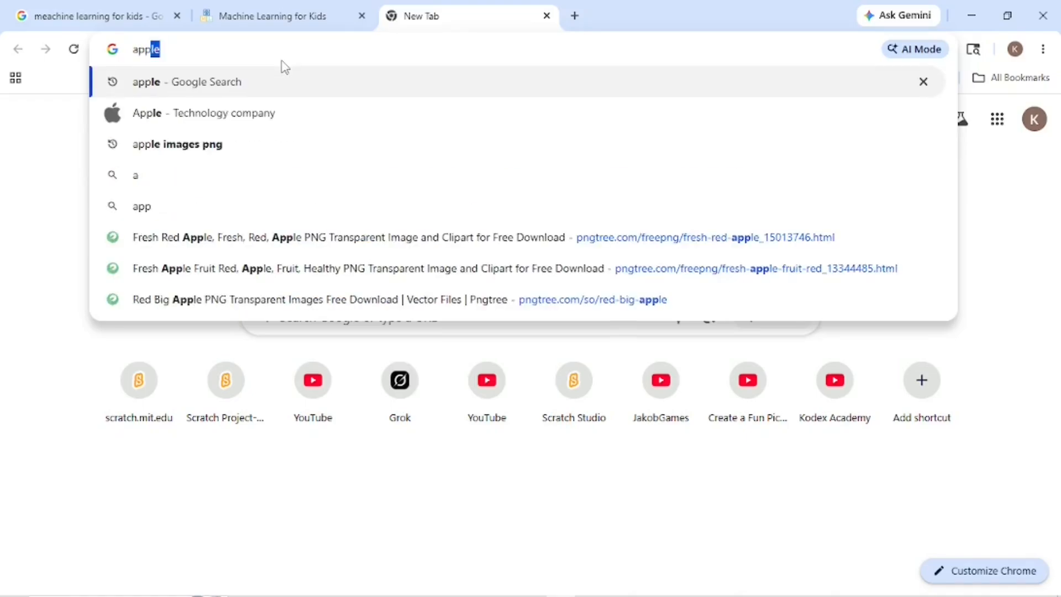
click(194, 177)
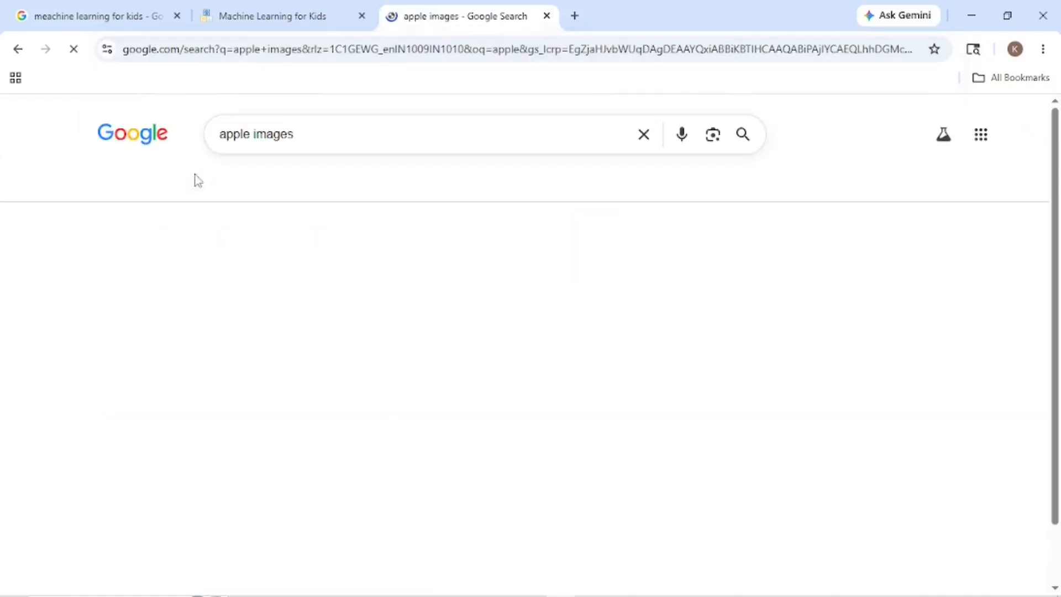
click(973, 47)
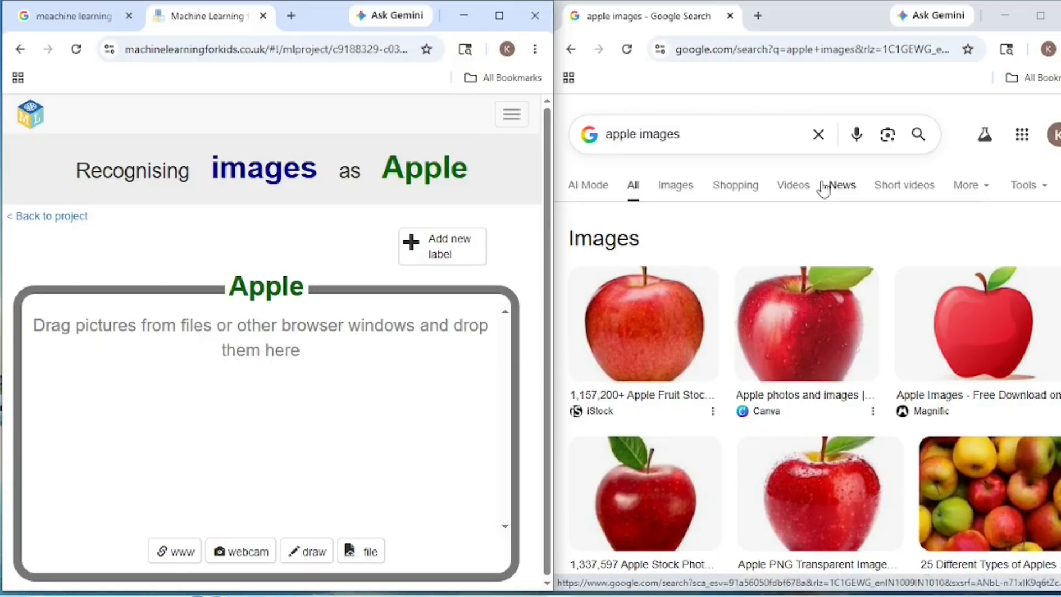
Add three apple pictures from the Google results to the Apple label as the first training examples
scroll(686, 309, down, 5)
drag(956, 536, 296, 388)
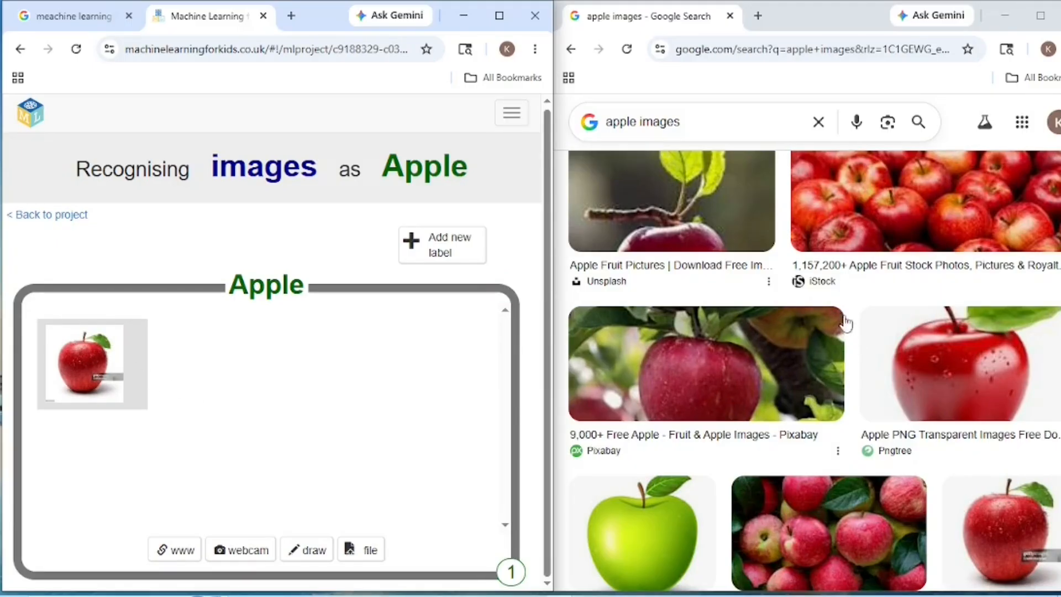
scroll(846, 326, up, 2)
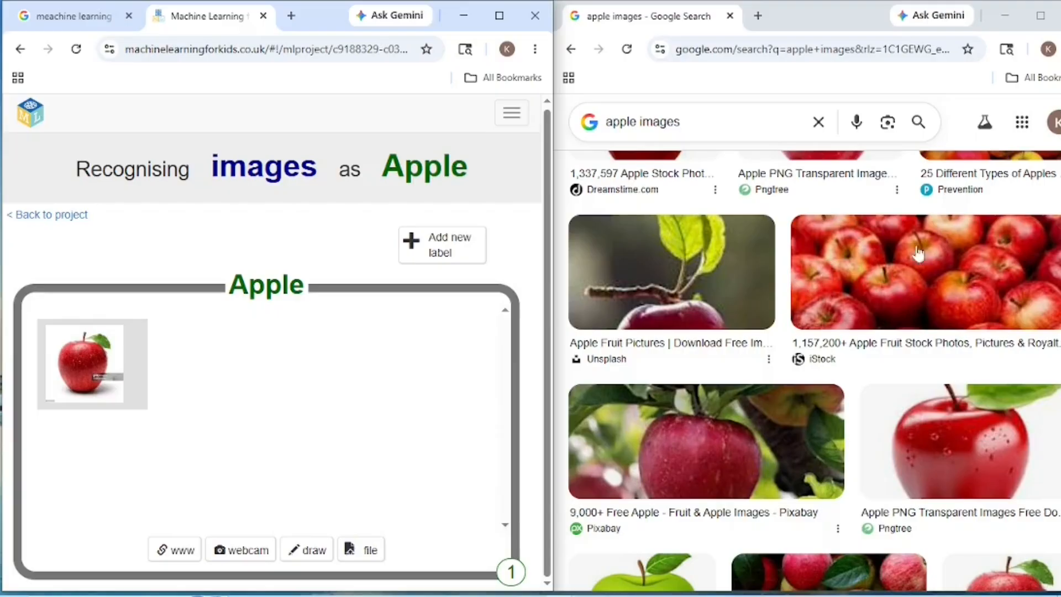
scroll(917, 310, up, 3)
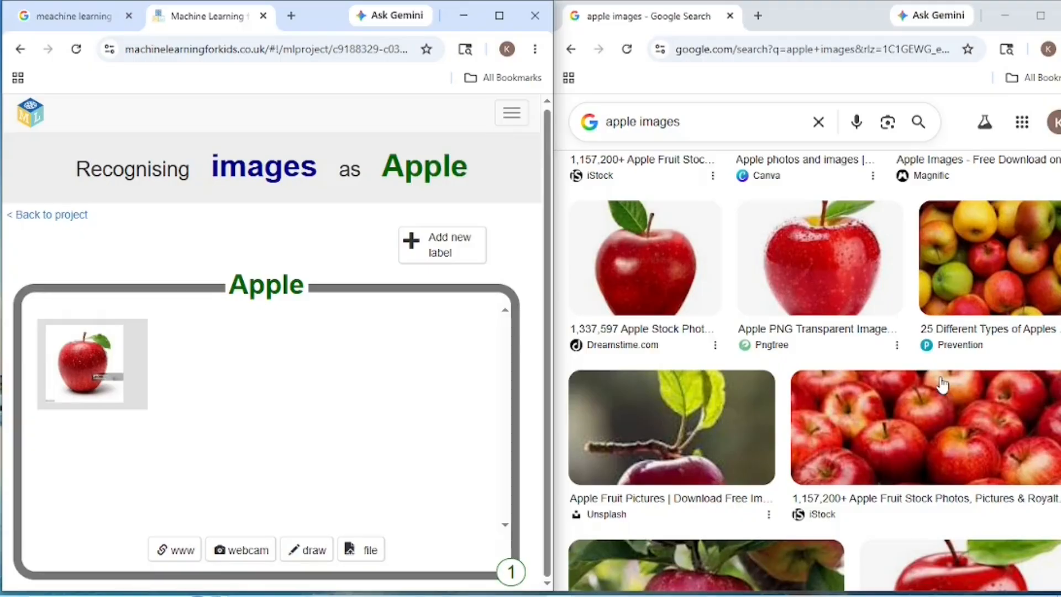
scroll(942, 383, up, 5)
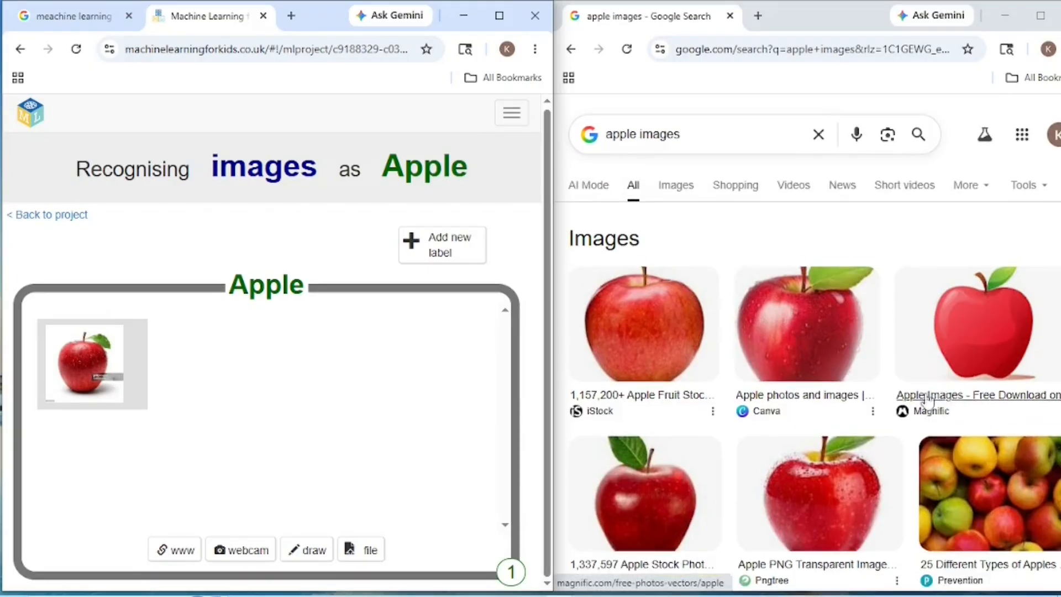
drag(639, 321, 639, 375)
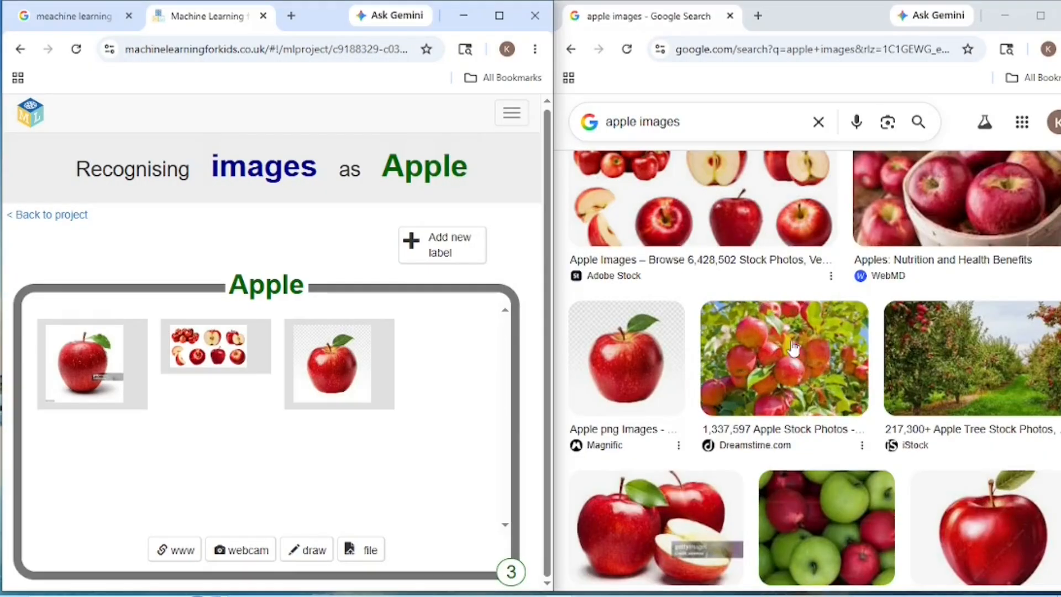
Add seven more apple pictures from the Google results to the Apple label, bringing it to ten examples
scroll(928, 357, down, 3)
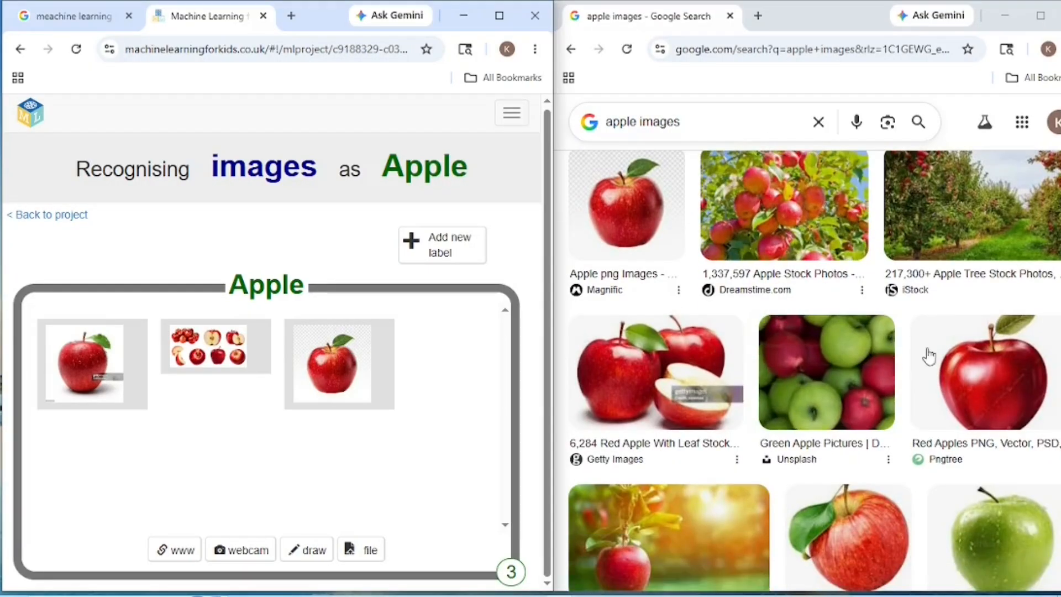
scroll(929, 357, down, 3)
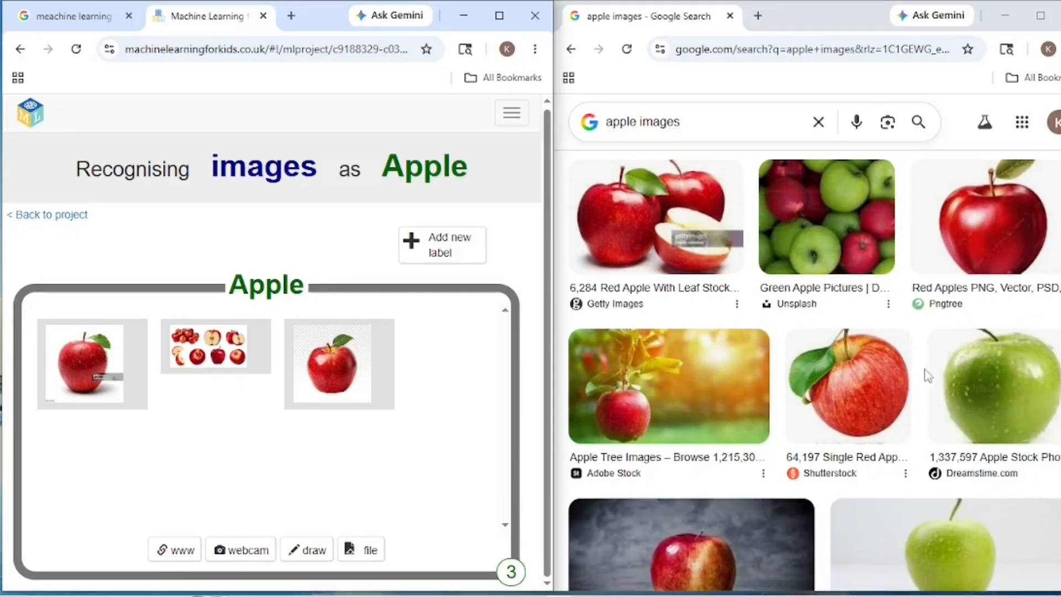
drag(884, 381, 465, 410)
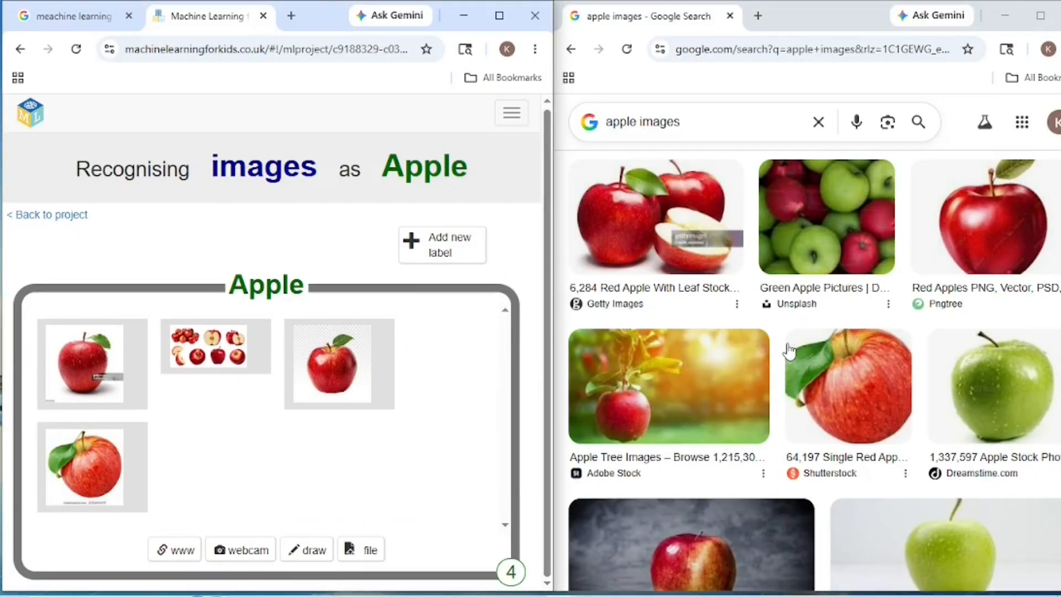
scroll(791, 354, down, 4)
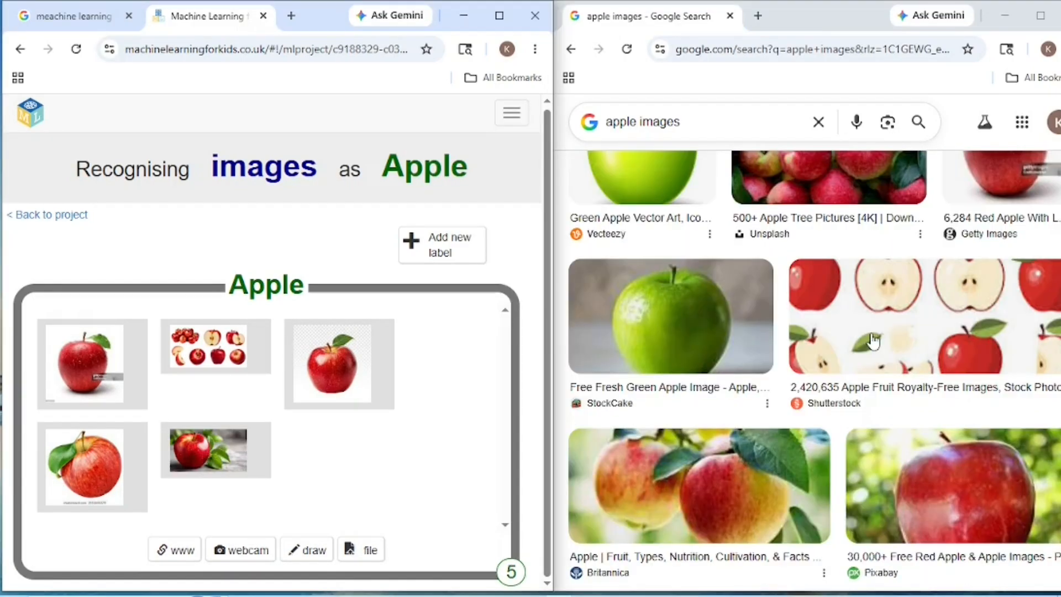
scroll(874, 341, up, 4)
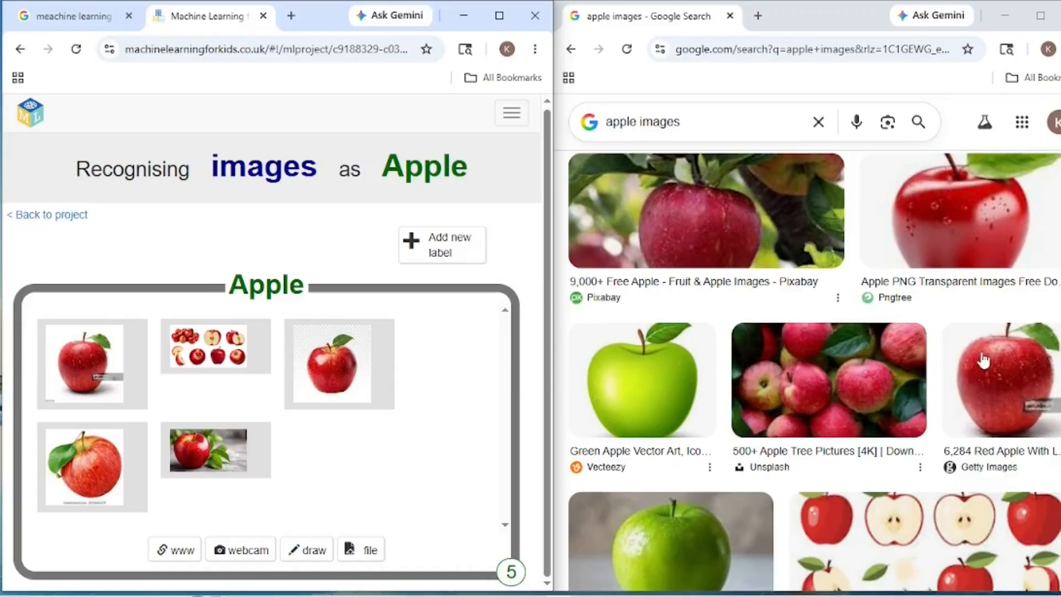
scroll(801, 387, up, 4)
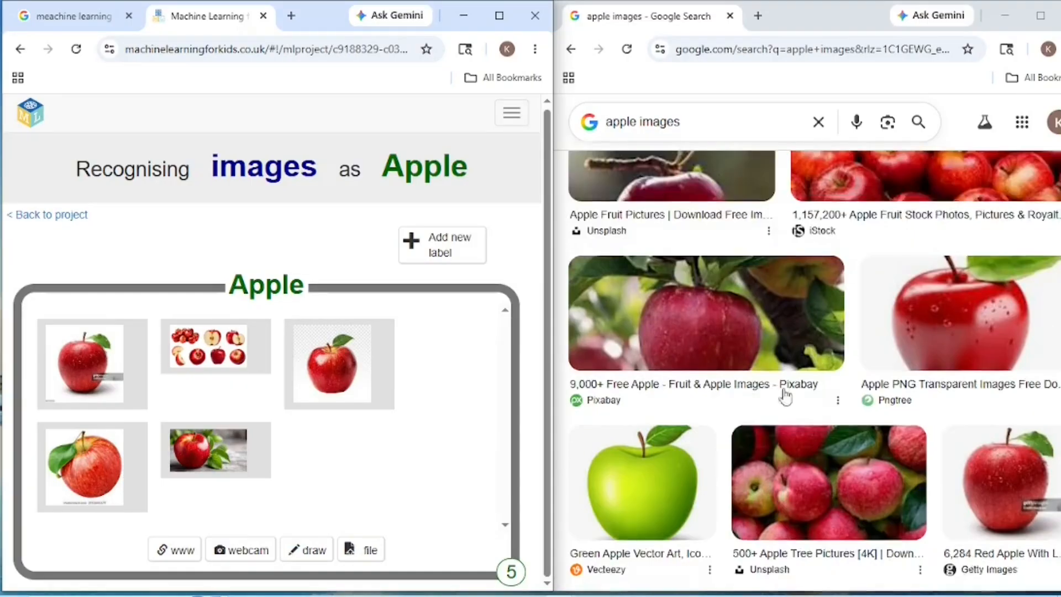
scroll(870, 378, up, 3)
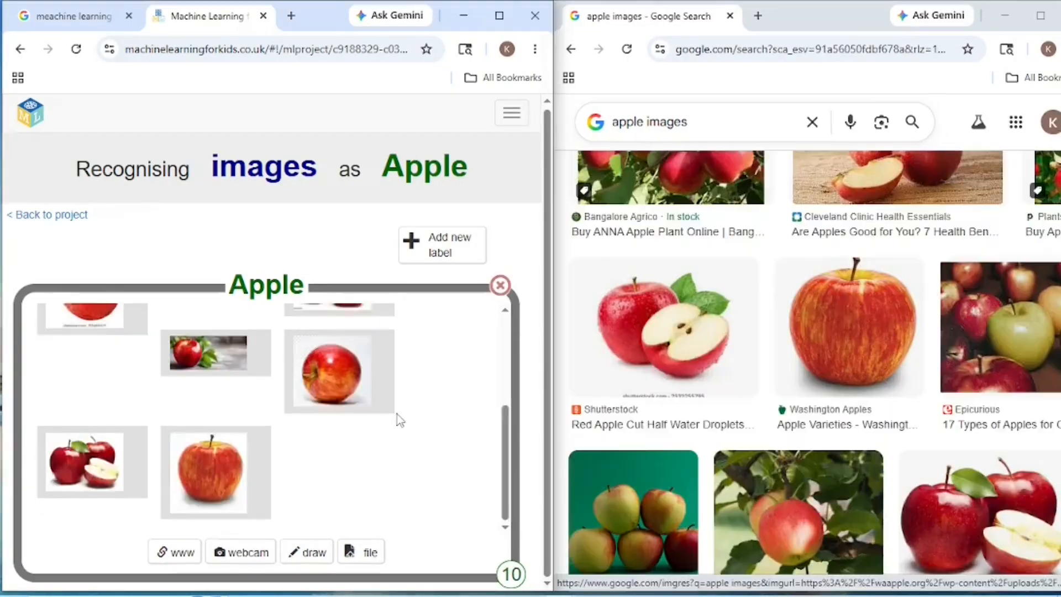
Maximize the training page's window and look through the pictures collected under the Apple label
scroll(400, 421, up, 3)
scroll(400, 421, down, 3)
key(super+Up)
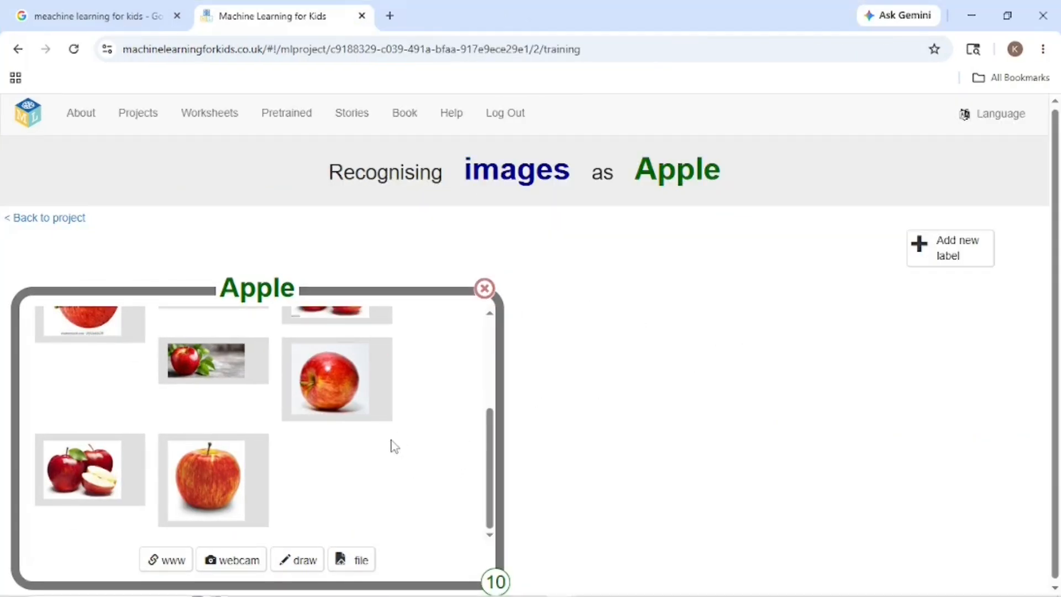
scroll(381, 429, up, 5)
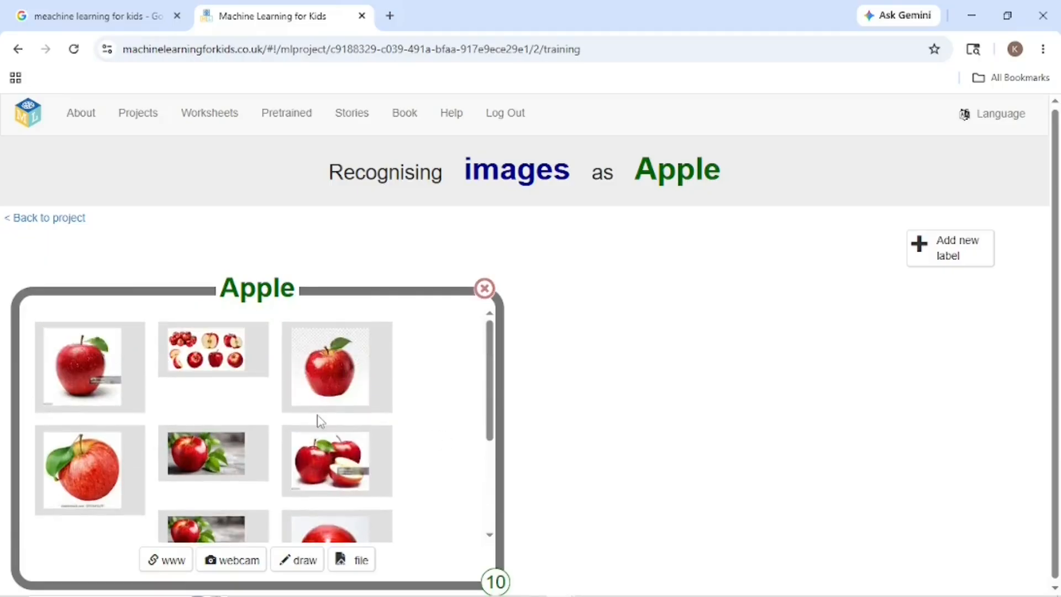
Add a second label named Orange to the training project
click(951, 257)
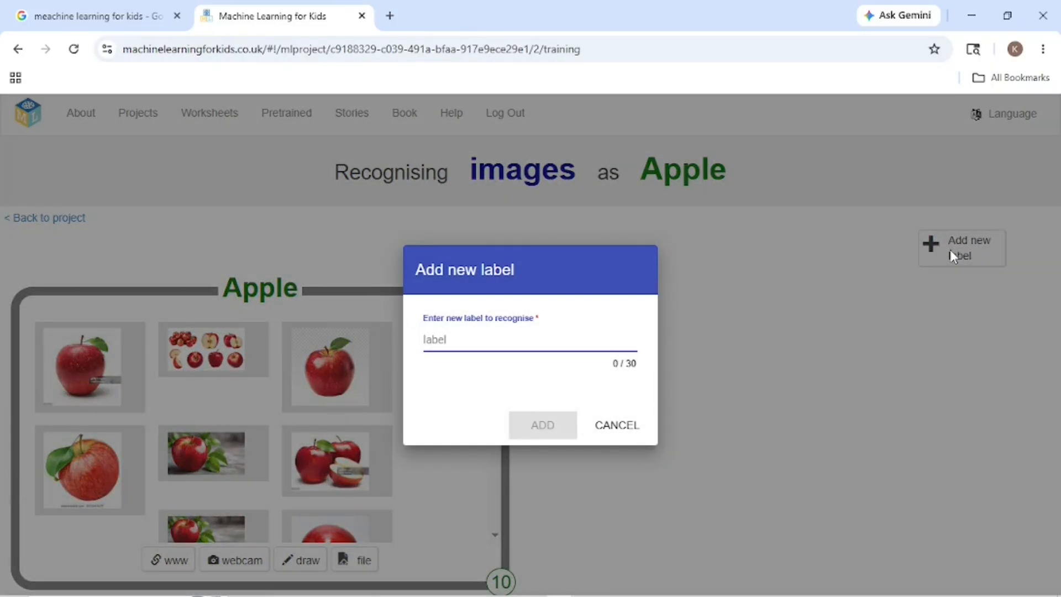
text(o)
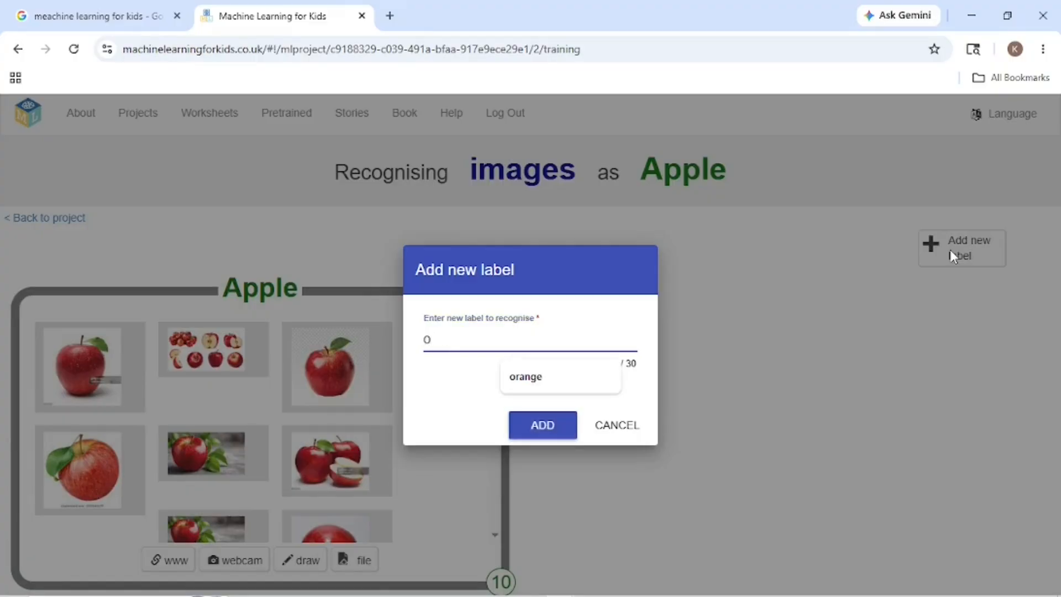
key(Return)
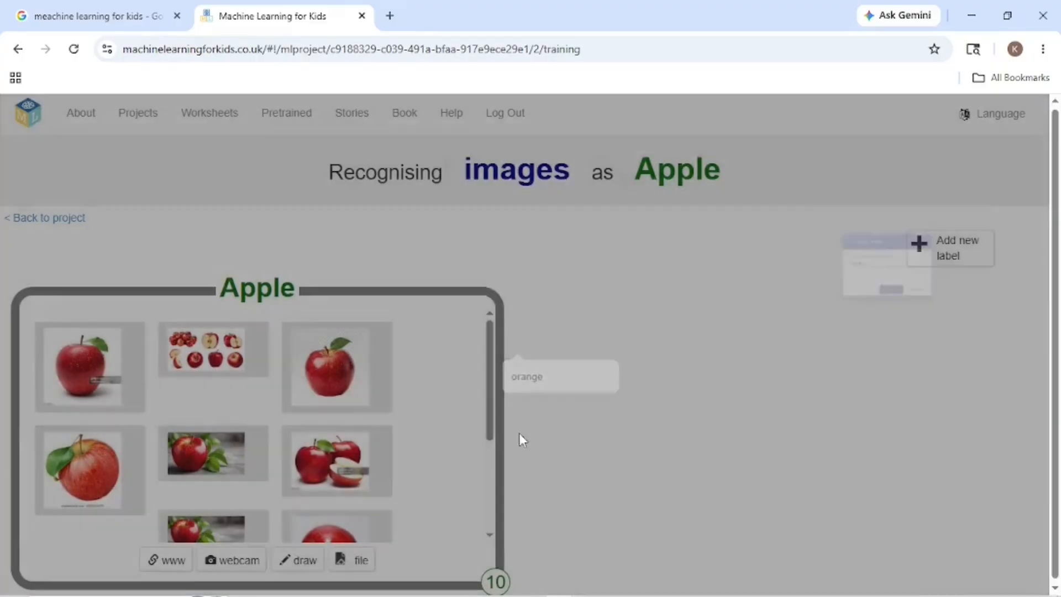
Restore the training page beside the Google results and change the image search to "Orange images"
click(1008, 17)
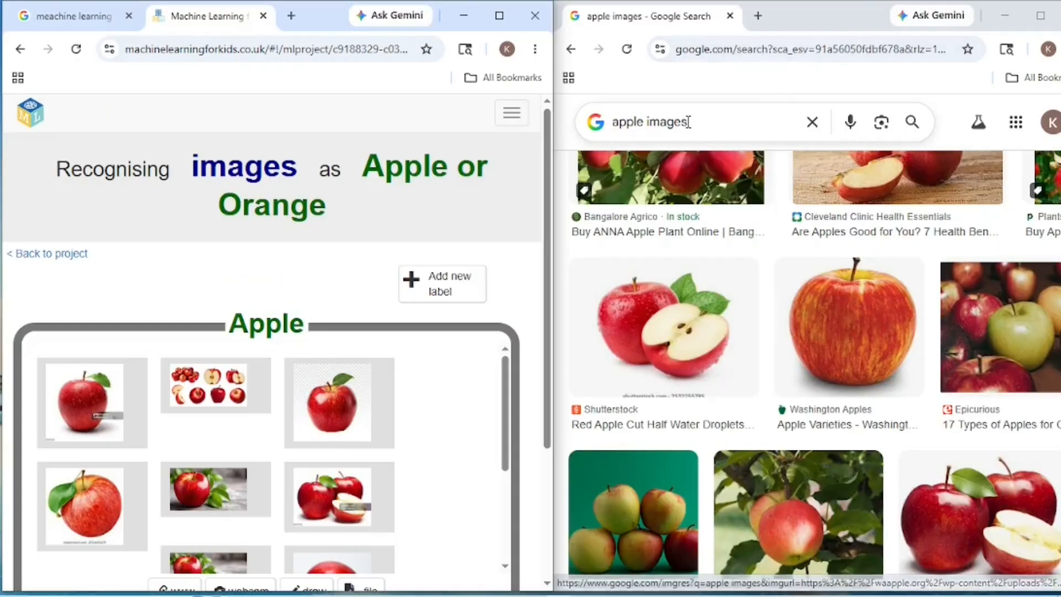
click(646, 121)
key(BackSpace)
key(BackSpace)
key(BackSpace)
key(BackSpace)
key(BackSpace)
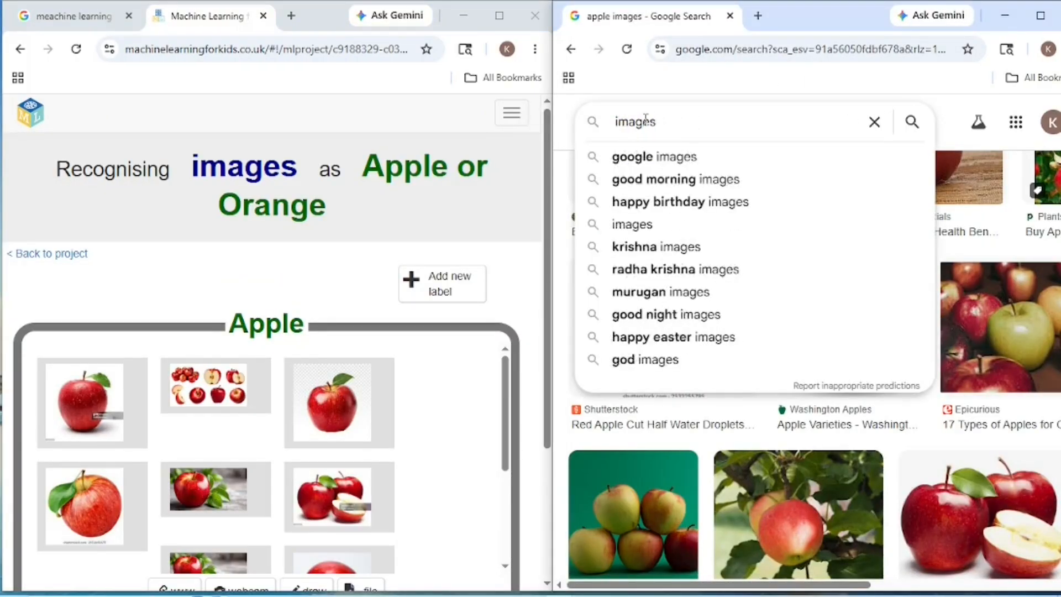
text(Orange)
key(Return)
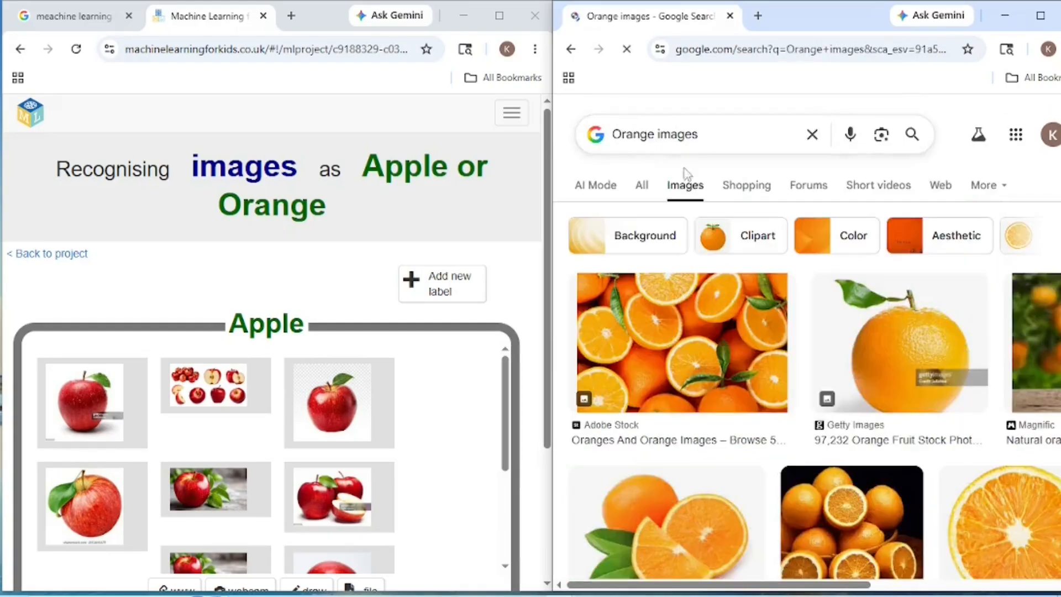
Add five orange pictures from the Google results to the empty Orange label as its first training examples
scroll(861, 313, down, 3)
scroll(861, 313, down, 3)
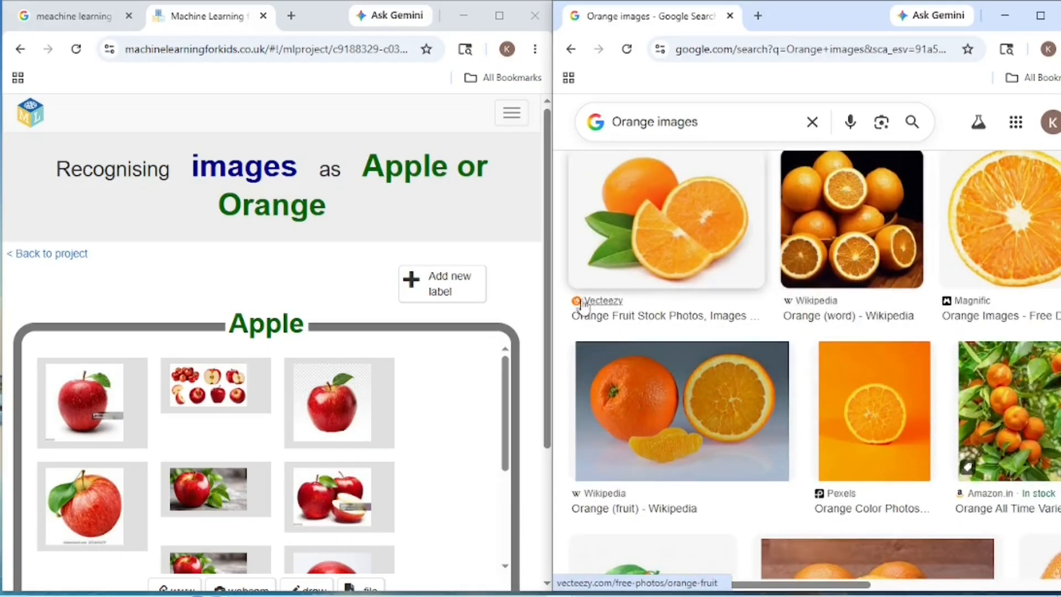
scroll(499, 365, down, 5)
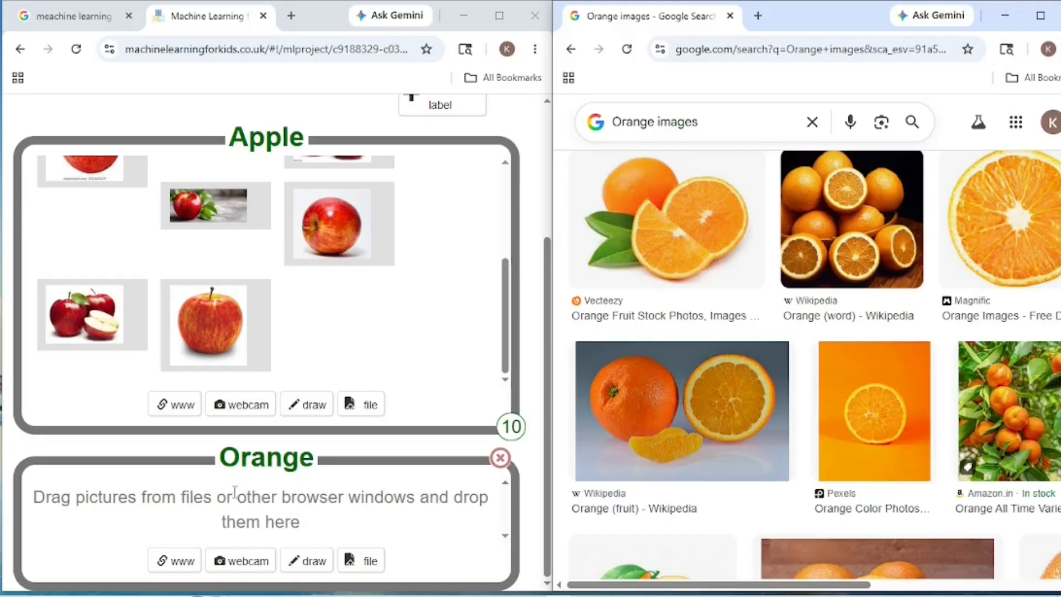
drag(697, 232, 331, 517)
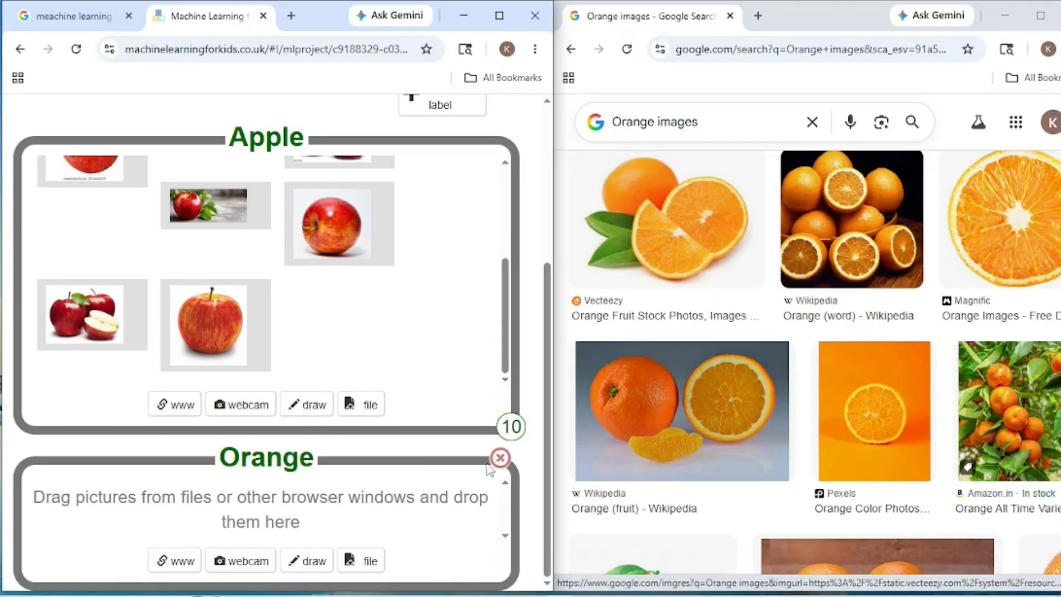
scroll(485, 332, down, 1)
scroll(682, 379, down, 10)
scroll(674, 375, down, 4)
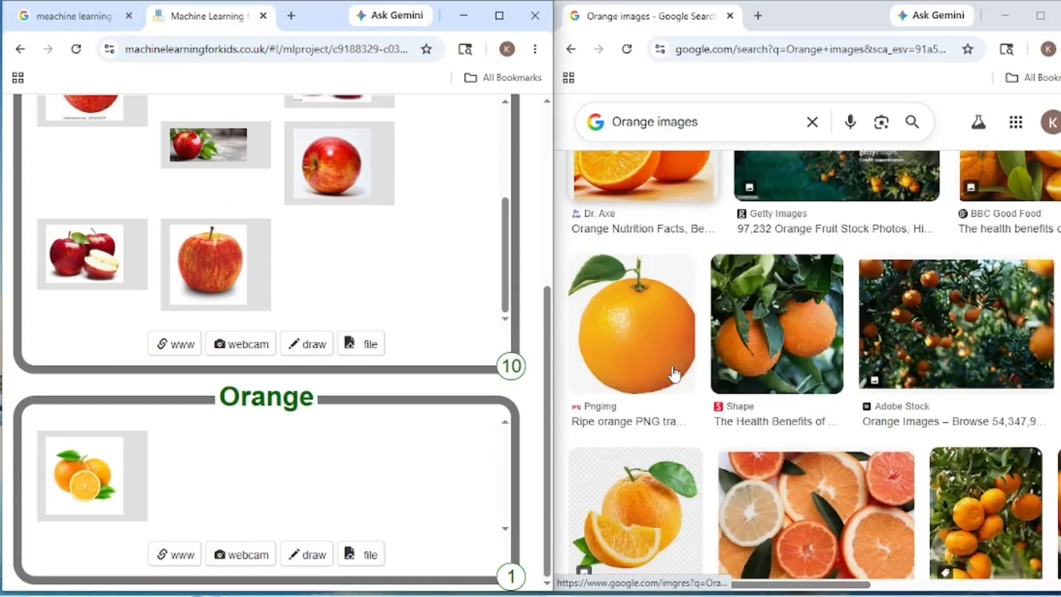
drag(673, 357, 355, 477)
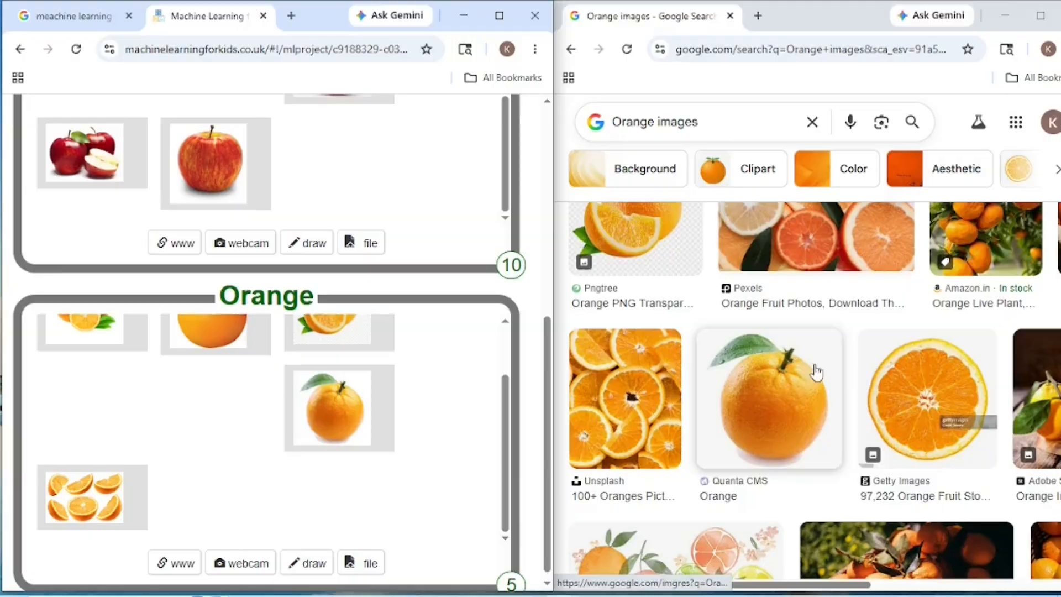
Add six more orange pictures from the Google results to the Orange label, bringing it to eleven examples
scroll(895, 362, up, 4)
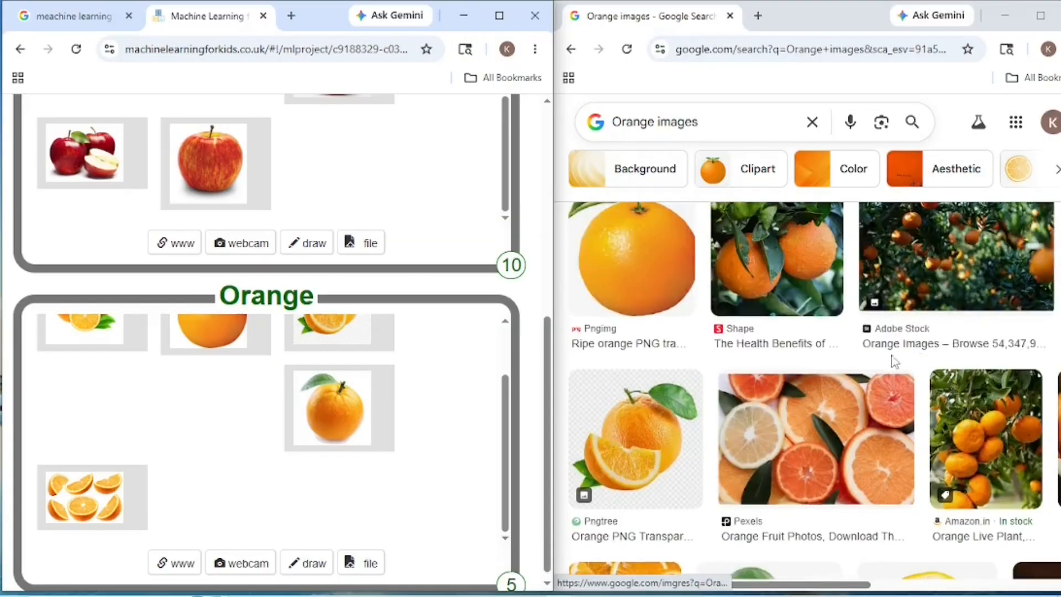
scroll(947, 344, down, 10)
scroll(931, 310, up, 5)
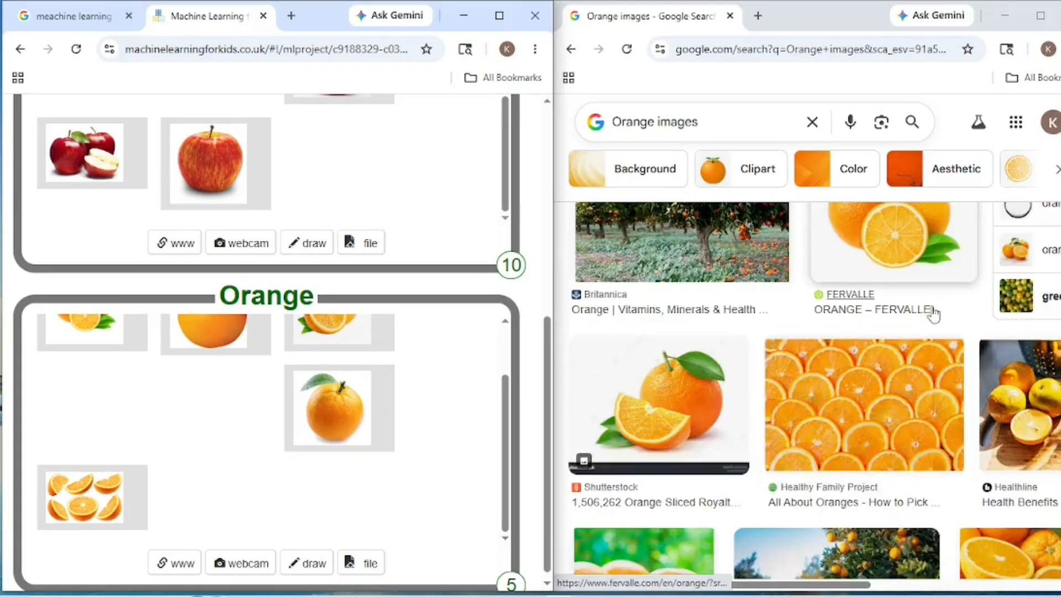
scroll(939, 317, up, 5)
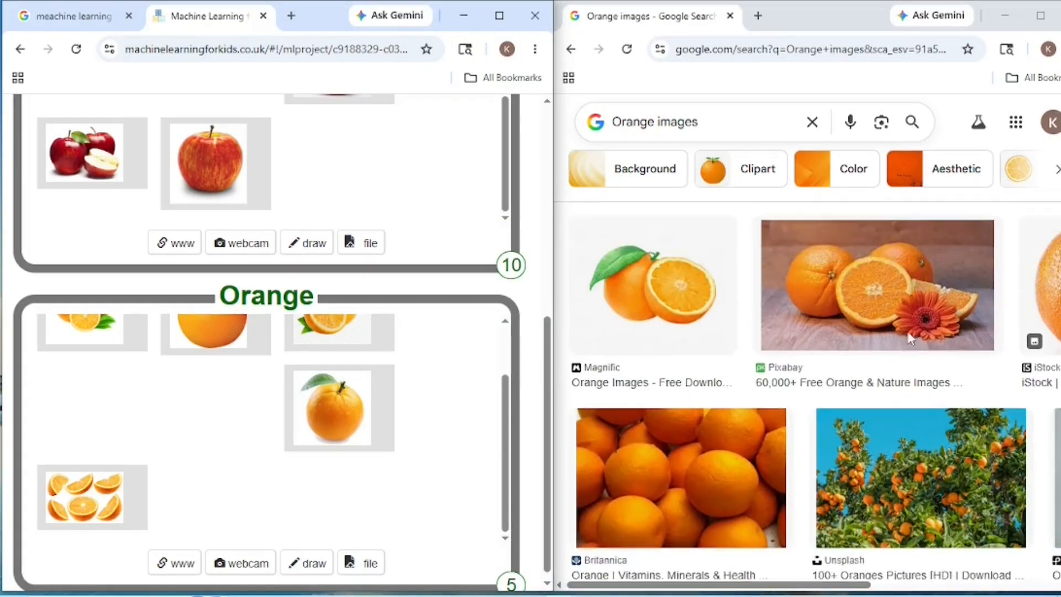
scroll(911, 339, up, 2)
drag(853, 584, 995, 589)
drag(810, 331, 265, 434)
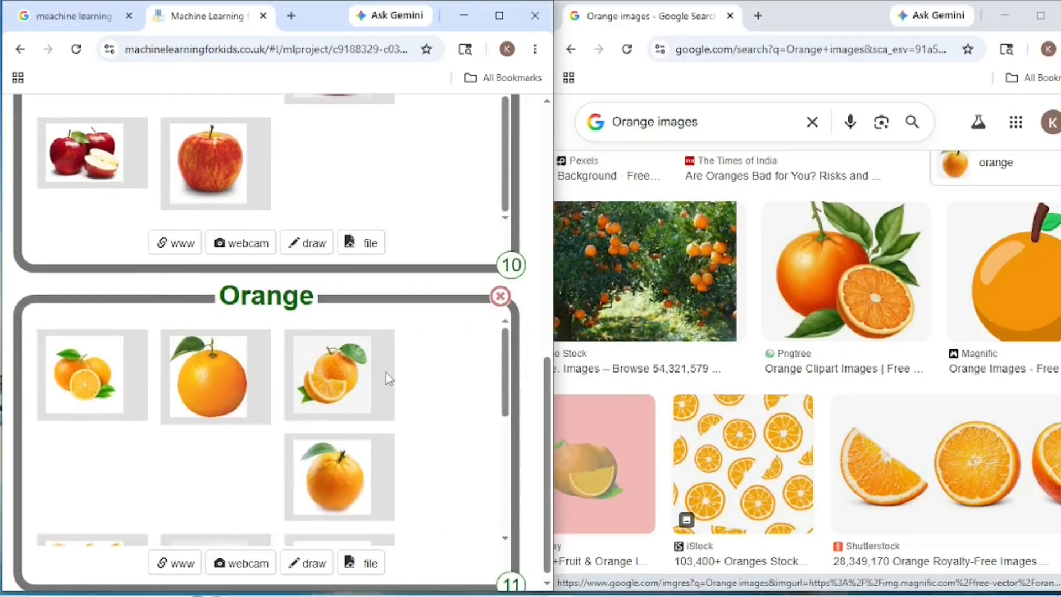
Dismiss the unsupported-image warning, then maximize the training page and look through the pictures under the Orange label
scroll(386, 379, up, 3)
scroll(438, 358, up, 4)
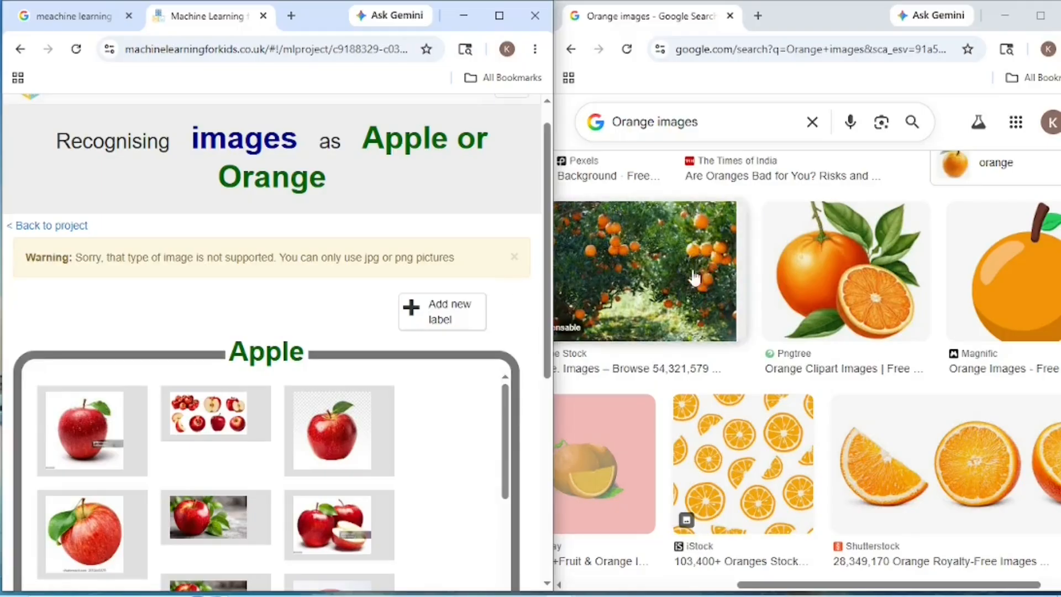
click(513, 264)
click(499, 17)
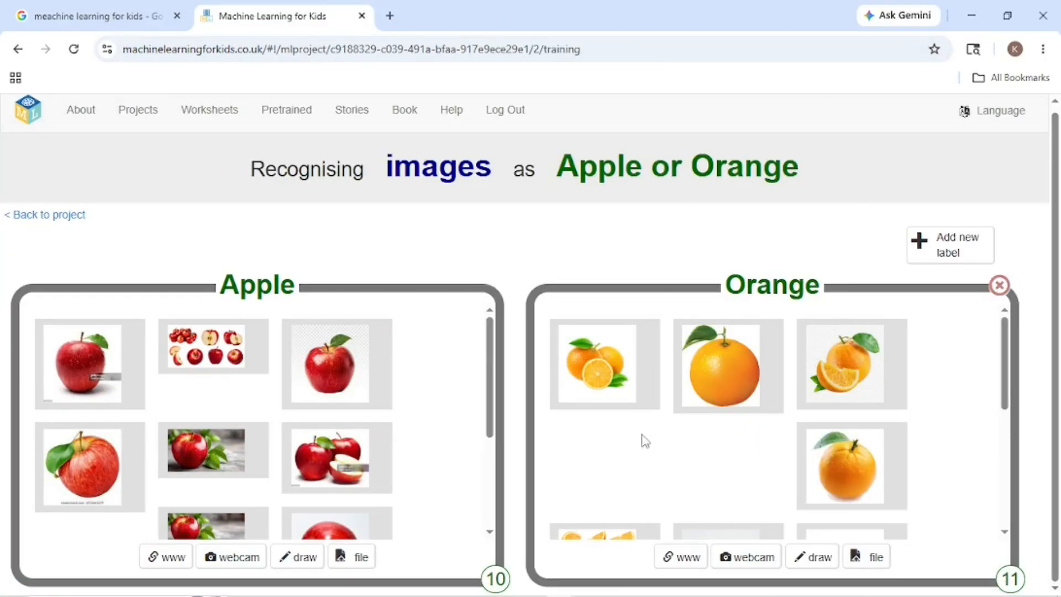
scroll(654, 438, down, 3)
scroll(311, 450, down, 3)
scroll(310, 451, up, 5)
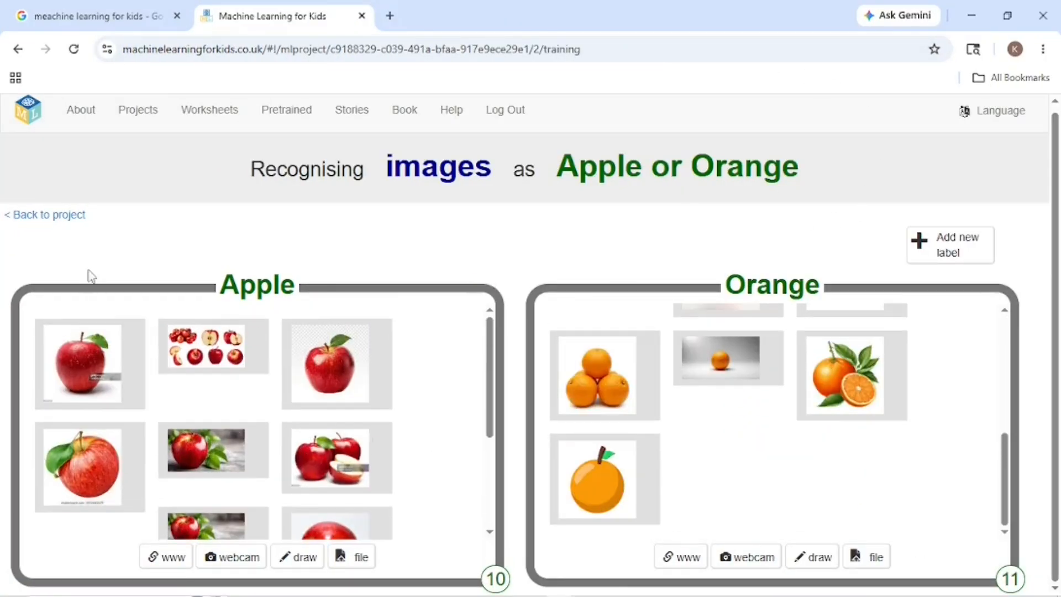
Return to the project overview, go to Learn & Test and train a new machine learning model from the collected examples
click(35, 217)
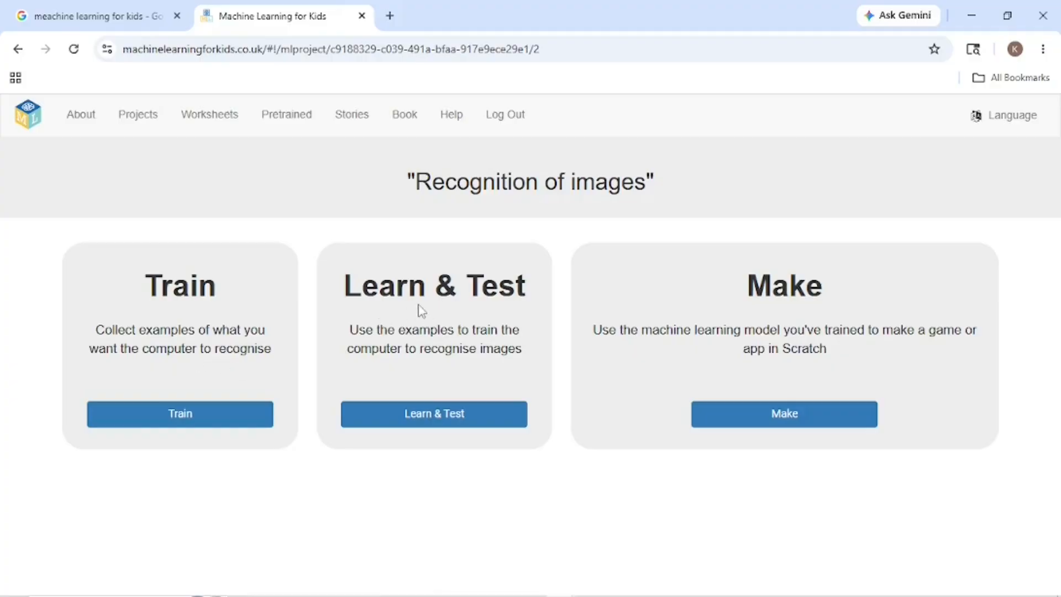
click(457, 426)
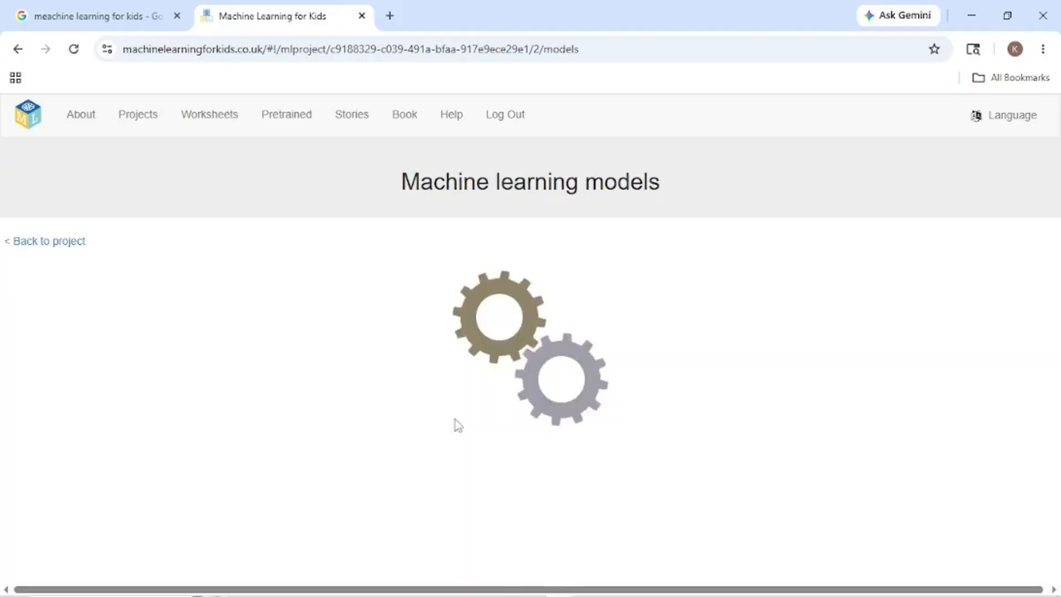
scroll(462, 398, down, 3)
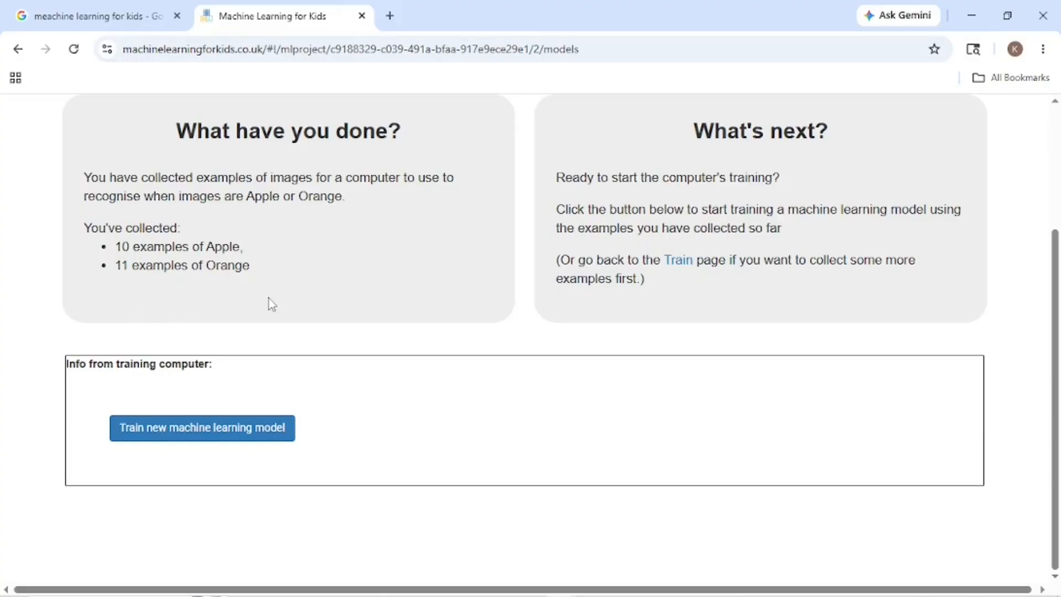
click(210, 437)
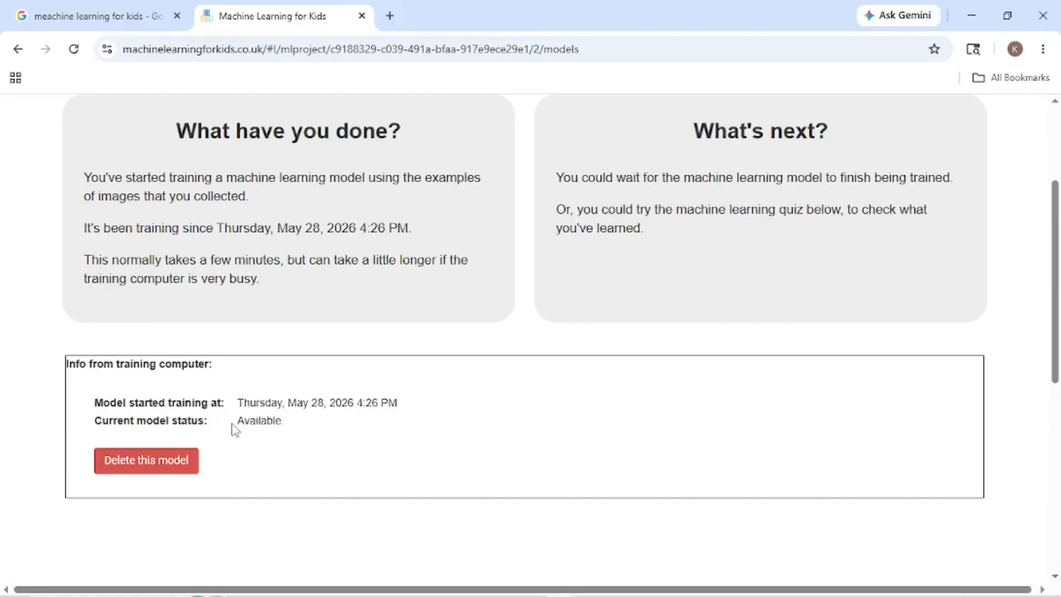
Test the trained model with a drawing of a round fruit outline with a small stem at its top
scroll(272, 386, down, 5)
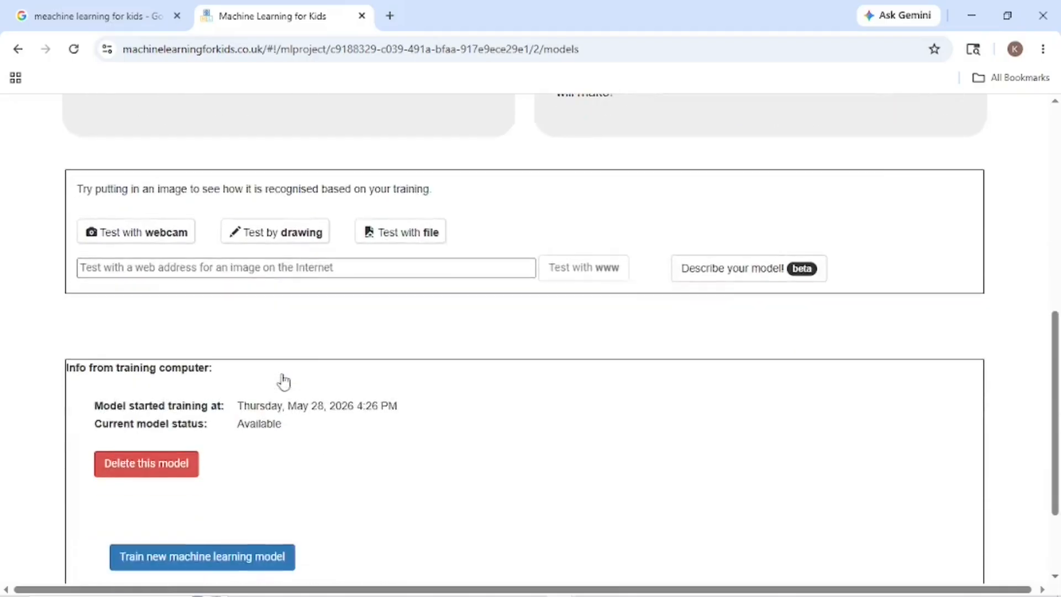
scroll(336, 364, down, 2)
scroll(337, 365, up, 4)
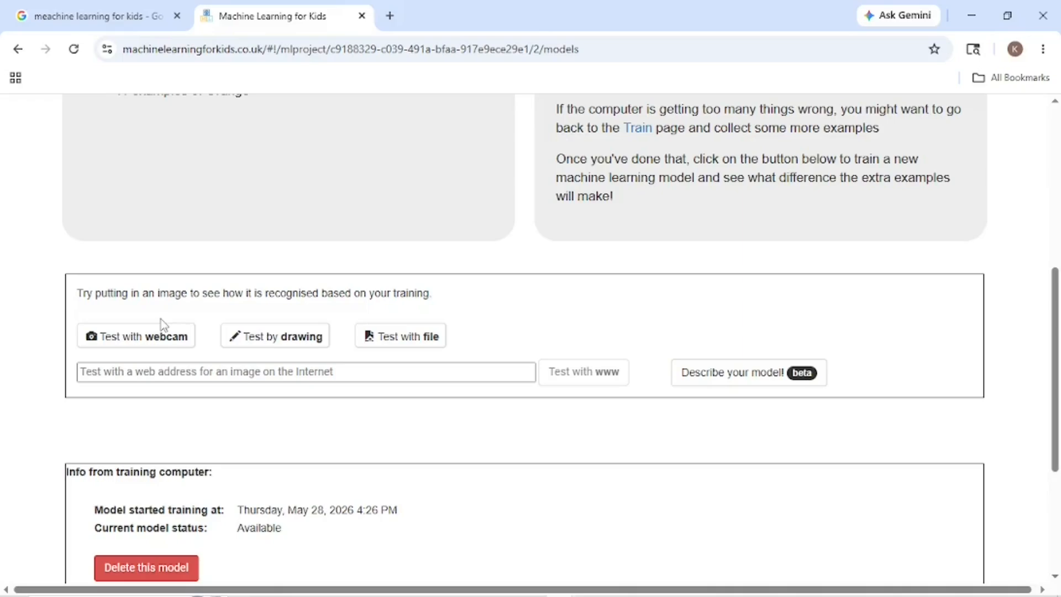
scroll(193, 255, down, 2)
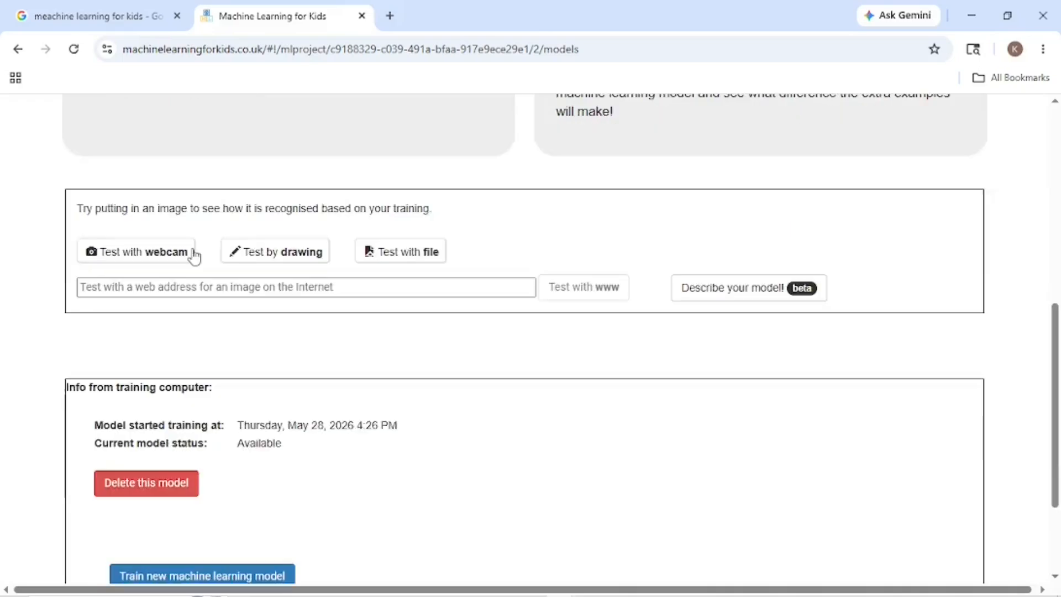
click(283, 260)
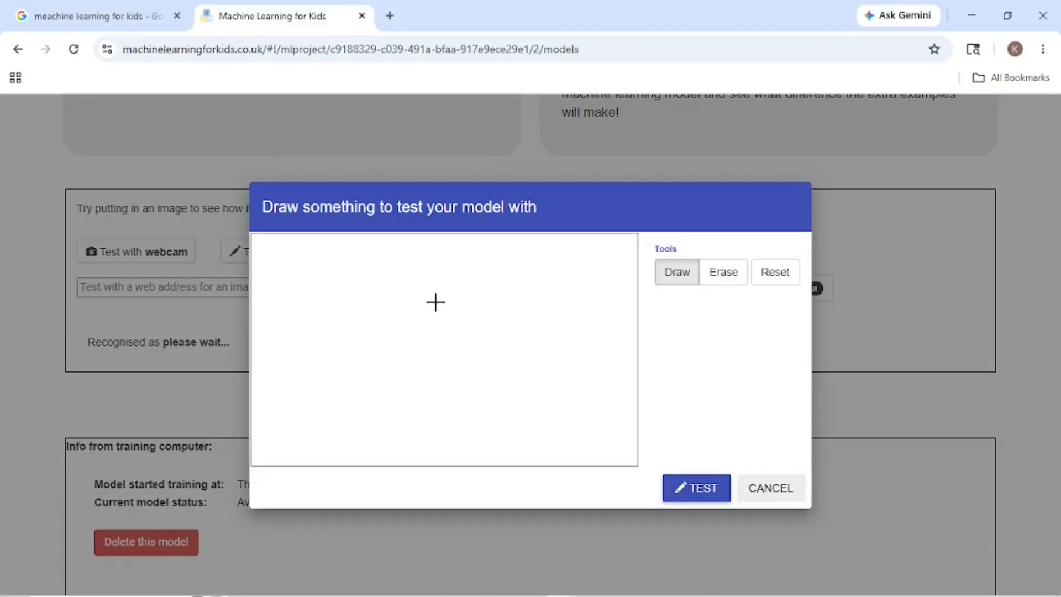
mouse_move(440, 271)
mouse_down()
mouse_move(441, 289)
mouse_move(372, 346)
mouse_move(447, 441)
mouse_move(559, 379)
mouse_move(525, 299)
mouse_move(432, 277)
mouse_move(440, 289)
mouse_up()
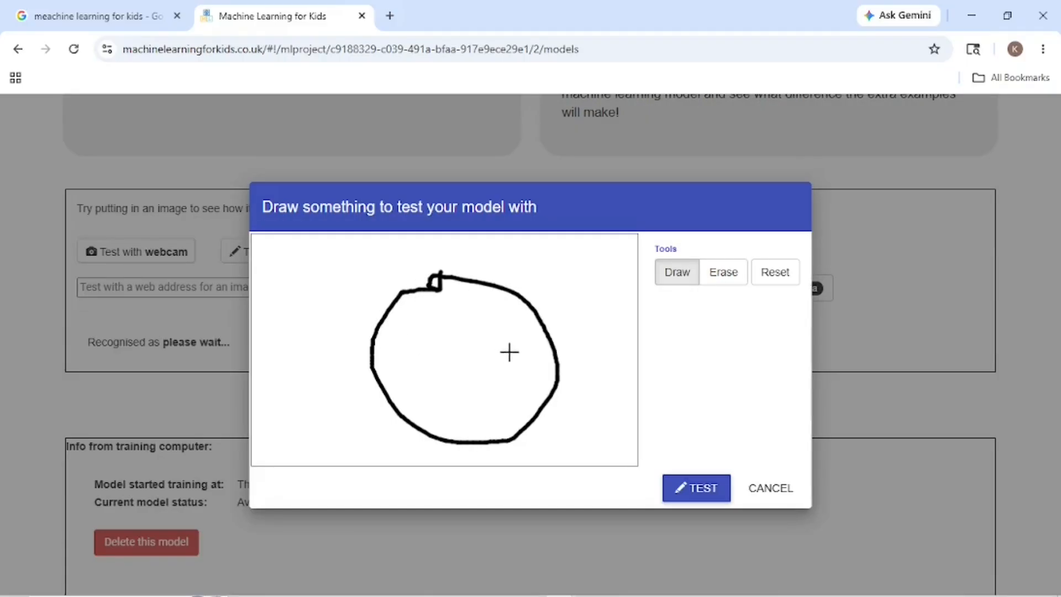
click(713, 497)
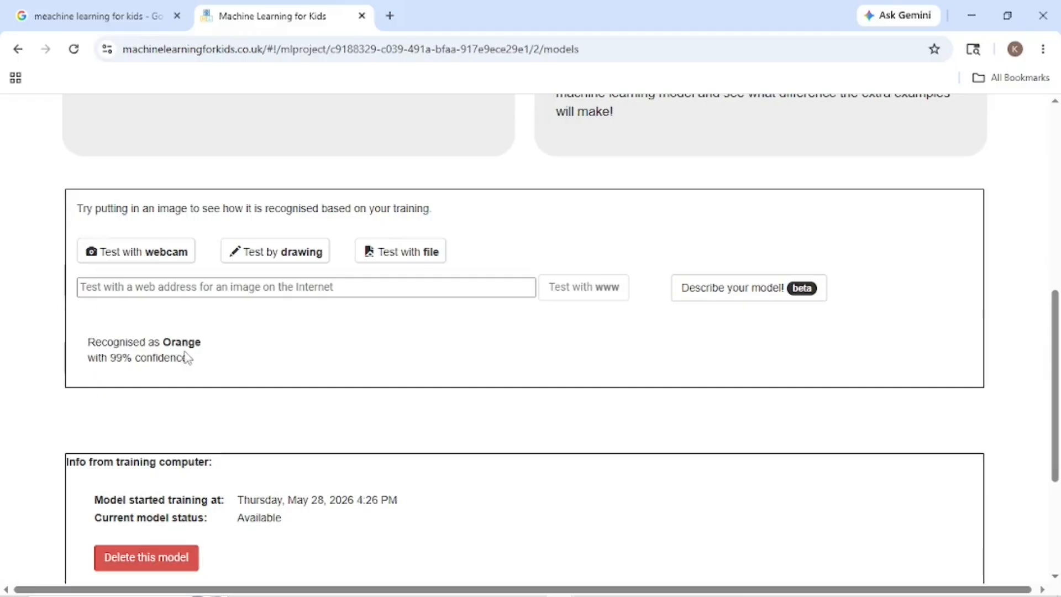
Test the model with the apple image file "fresh apple fruit red_13344485" from Downloads and review the example summary
click(397, 254)
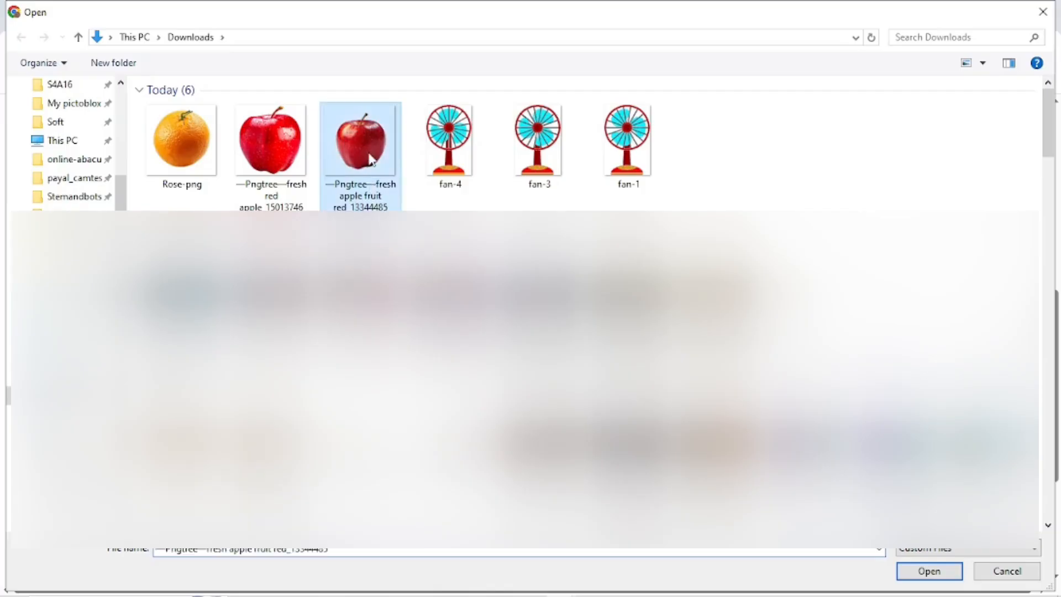
click(947, 571)
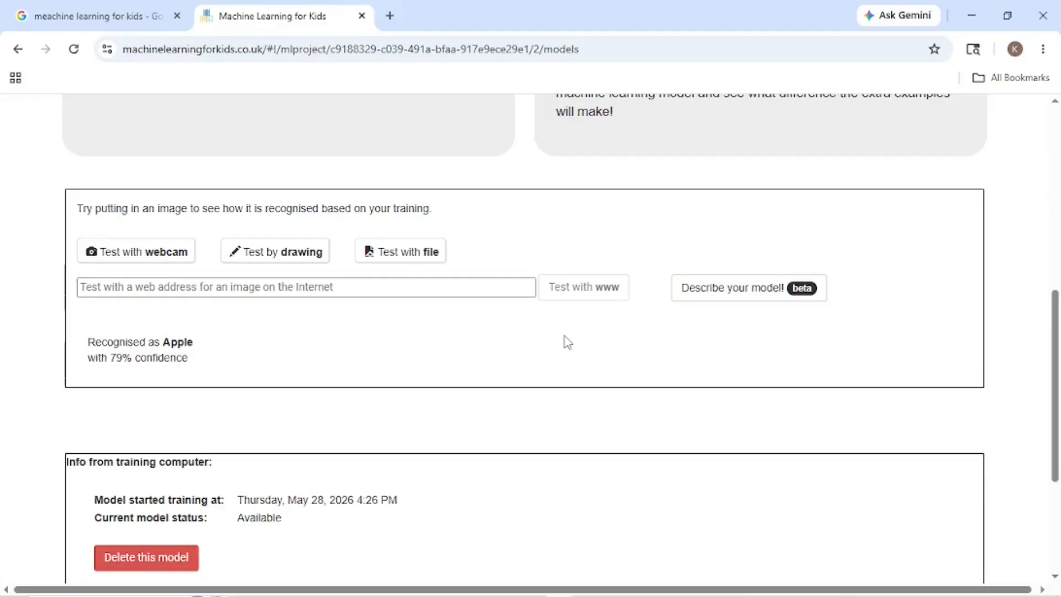
scroll(565, 342, up, 8)
scroll(565, 341, down, 6)
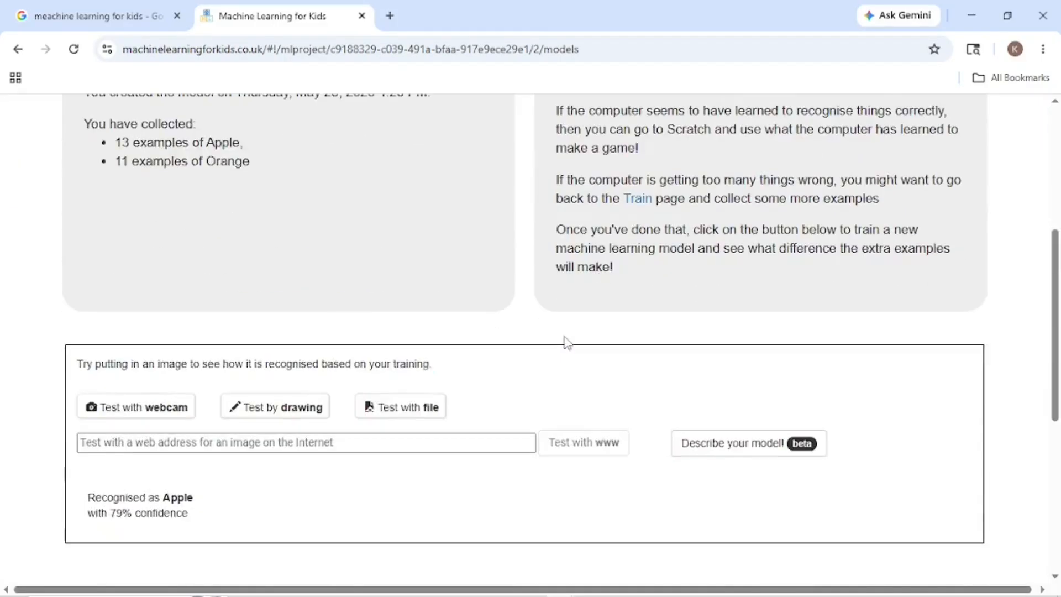
Return to the project overview, choose Make with Scratch 3 and review the blocks the project adds
scroll(565, 342, up, 6)
click(80, 243)
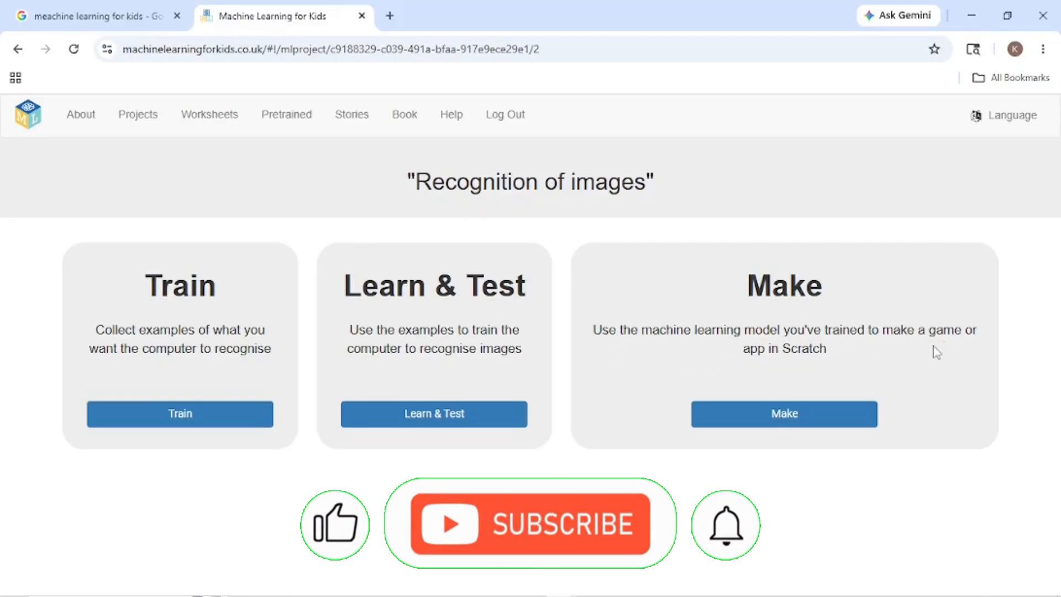
click(776, 426)
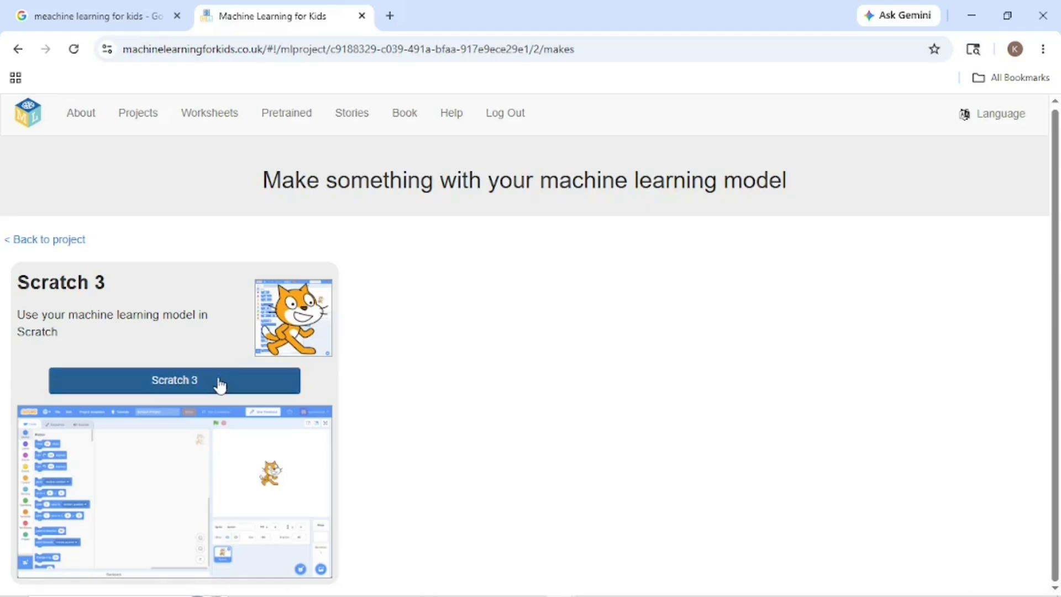
click(175, 385)
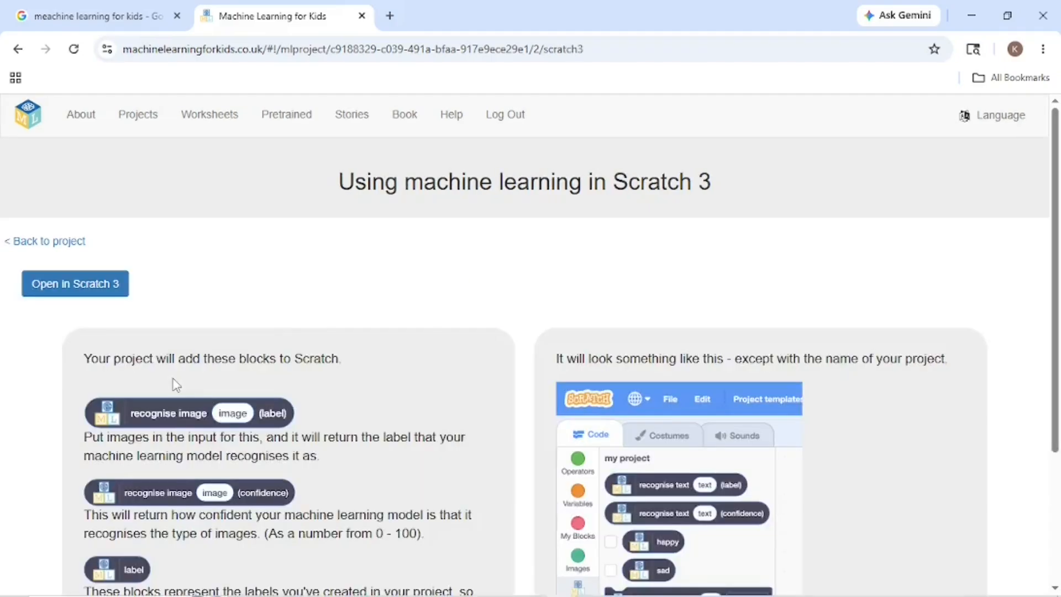
scroll(312, 337, down, 2)
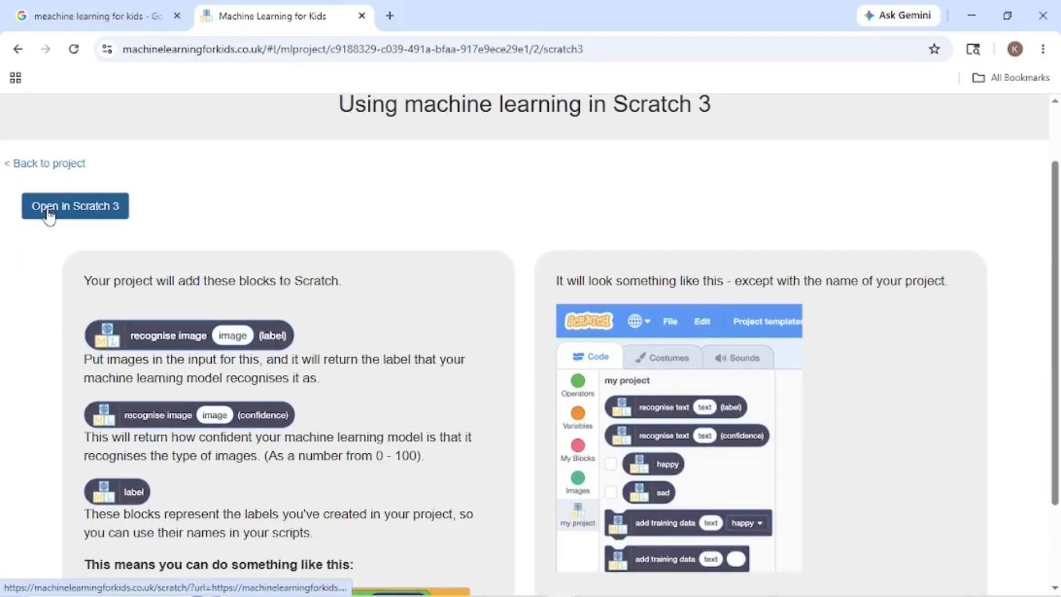
Open the project in Scratch 3 and review its Images and Recognition of images blocks
click(49, 213)
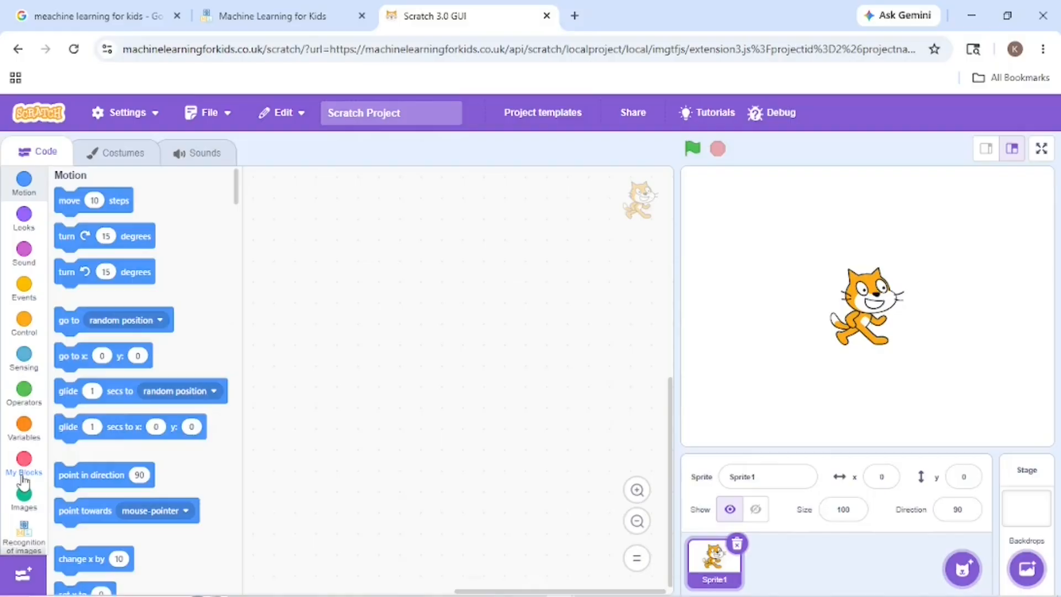
scroll(23, 479, down, 1)
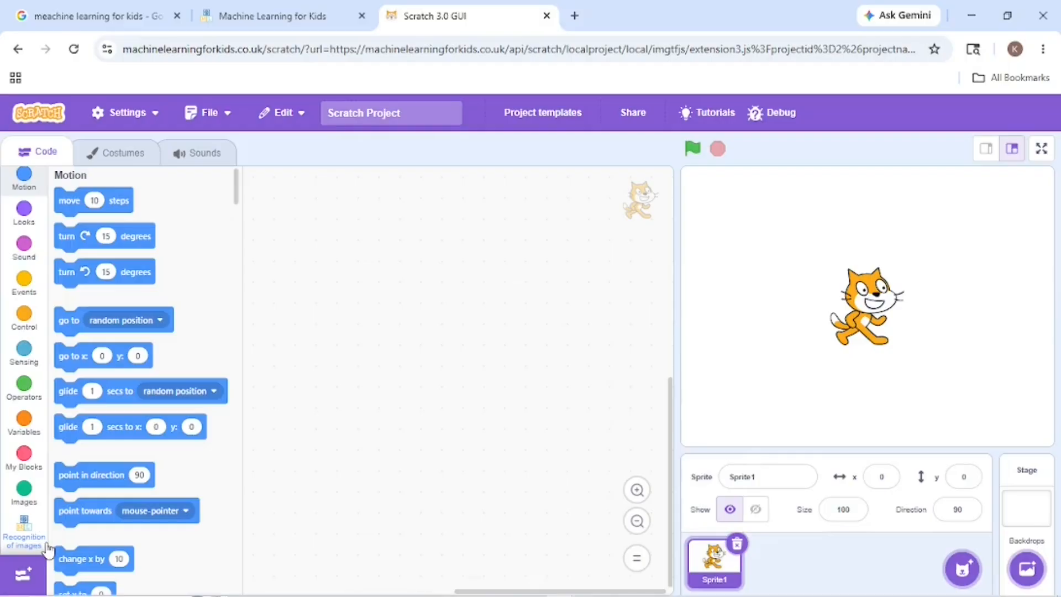
click(24, 494)
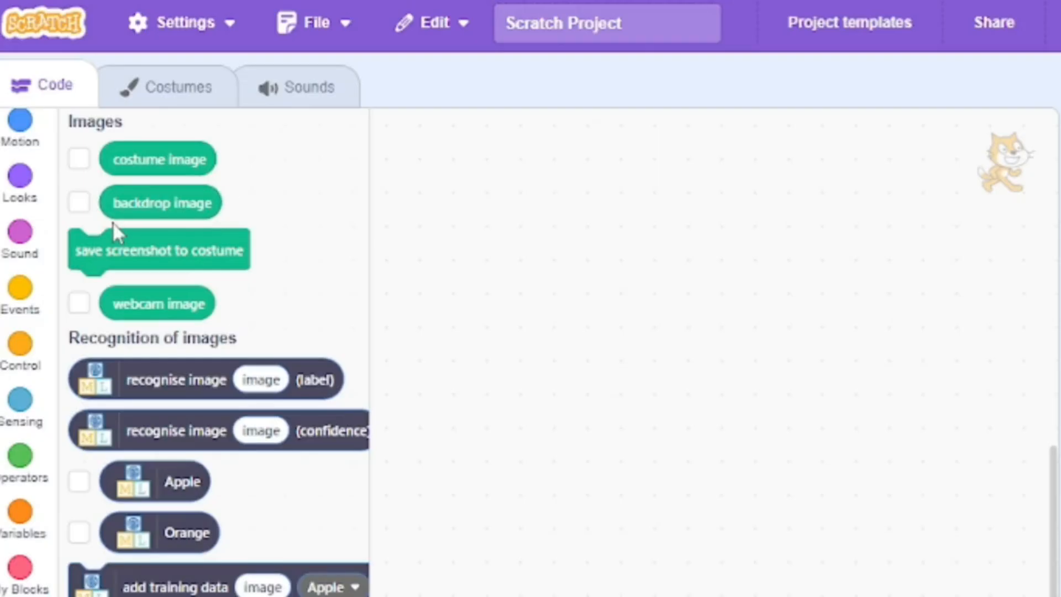
click(180, 244)
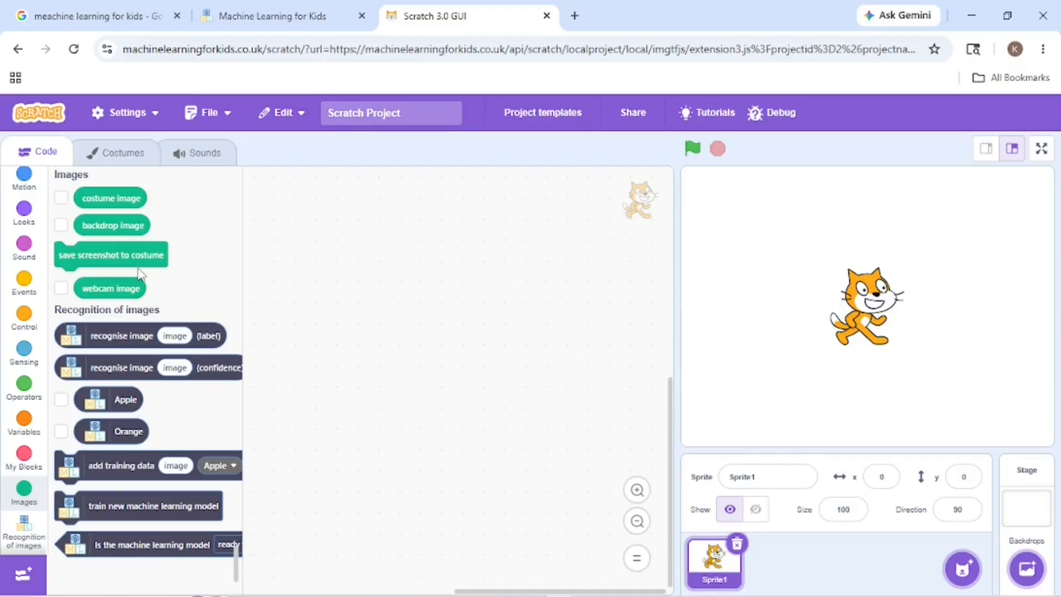
scroll(142, 273, down, 1)
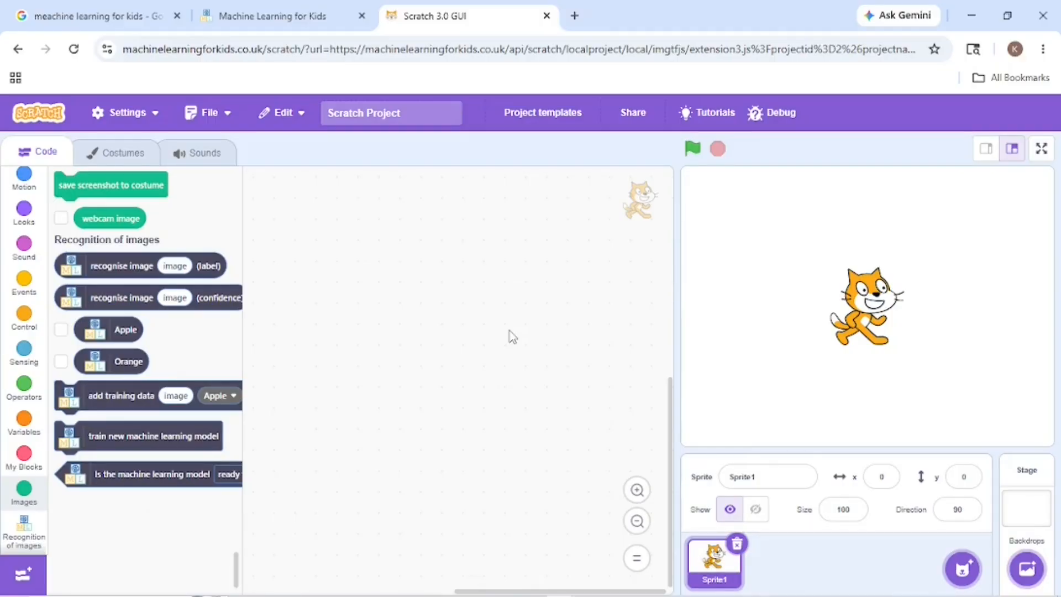
Upload the "apple" and "orange" image files from the machine learning folder as two new sprites
mouse_move(964, 568)
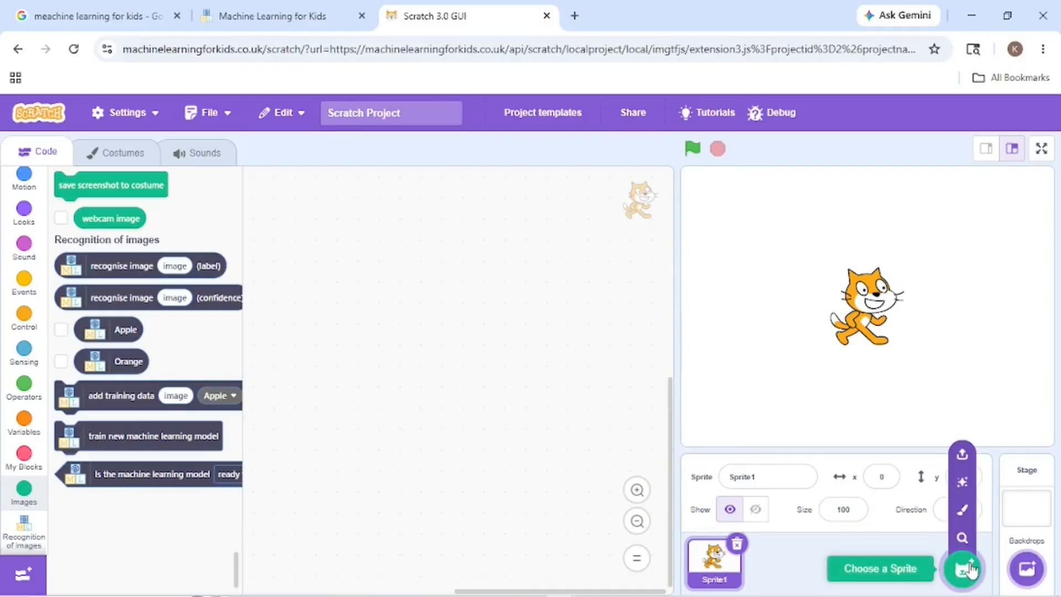
click(962, 455)
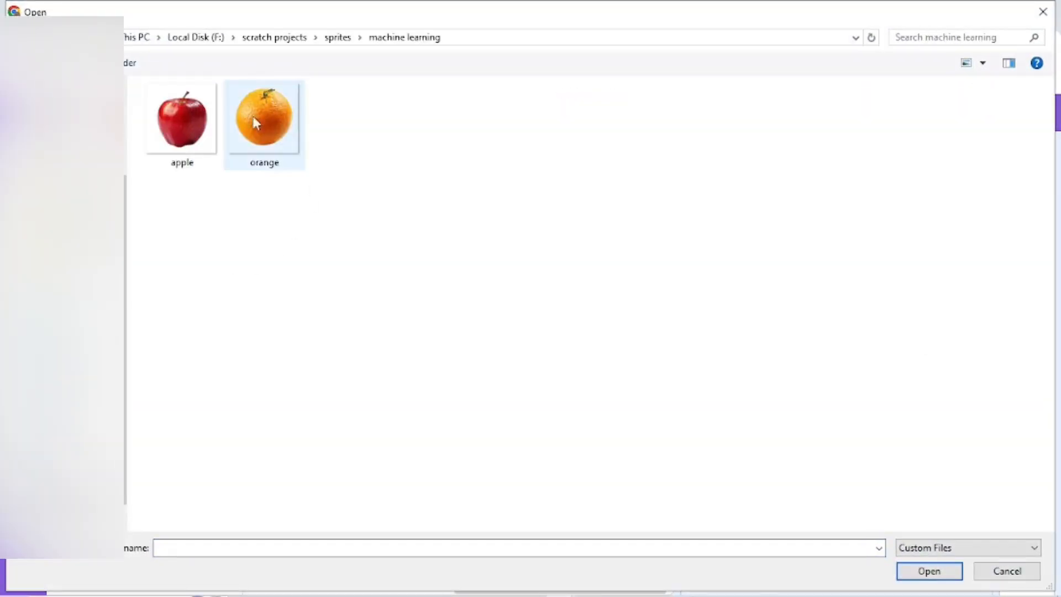
click(187, 138)
click(939, 574)
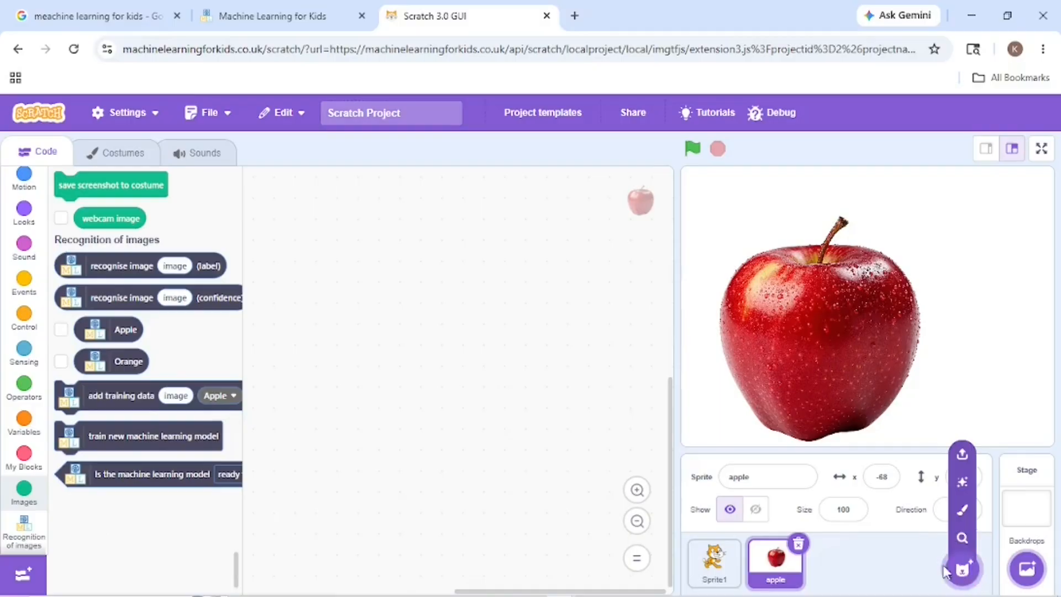
click(962, 454)
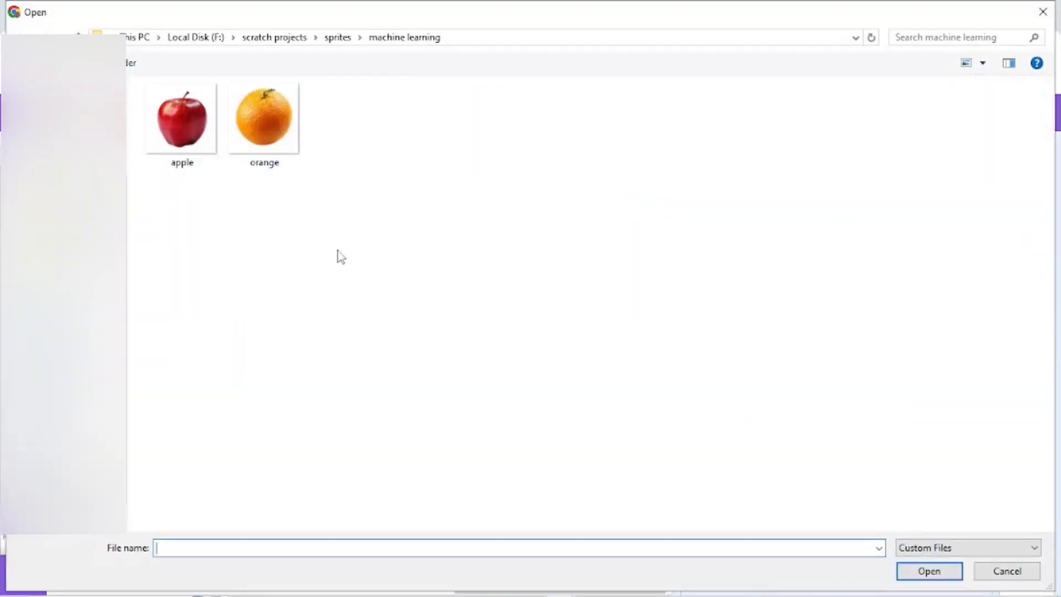
double_click(244, 120)
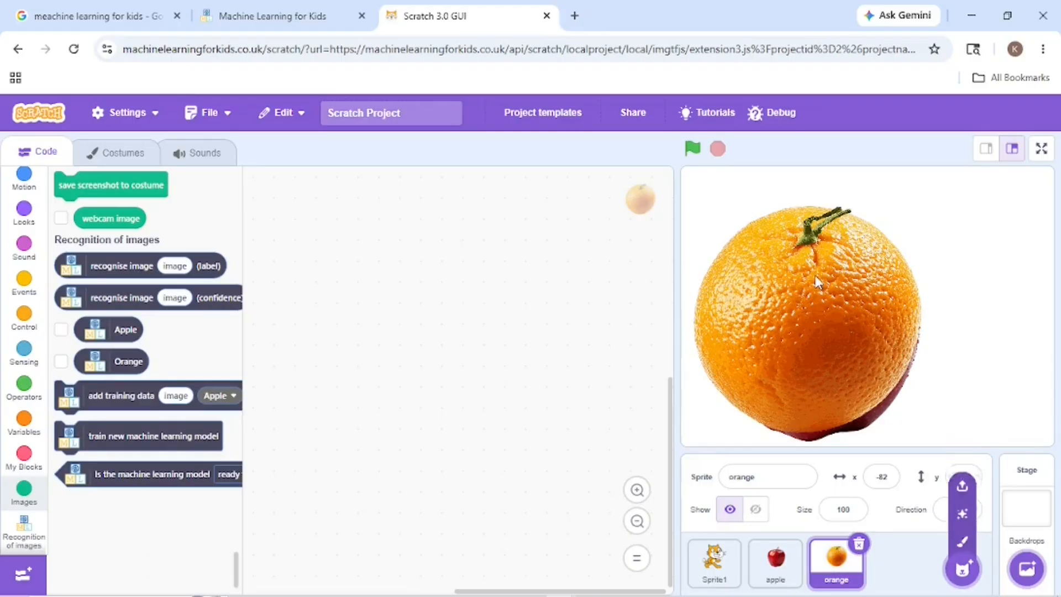
Set the apple and orange sprites to size 50, make the orange visible and move it to the stage's lower right
click(780, 571)
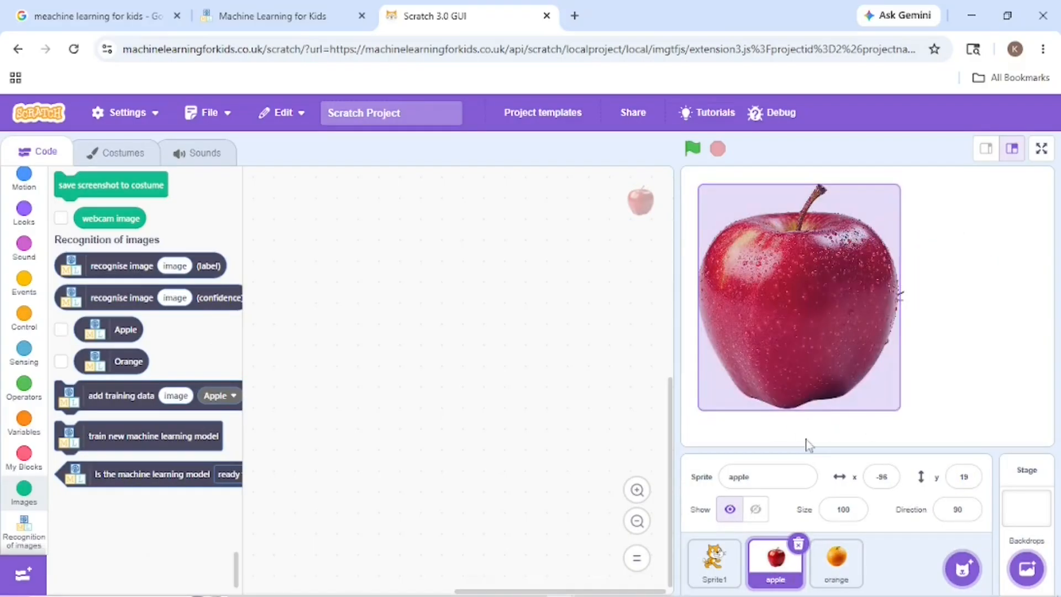
click(855, 508)
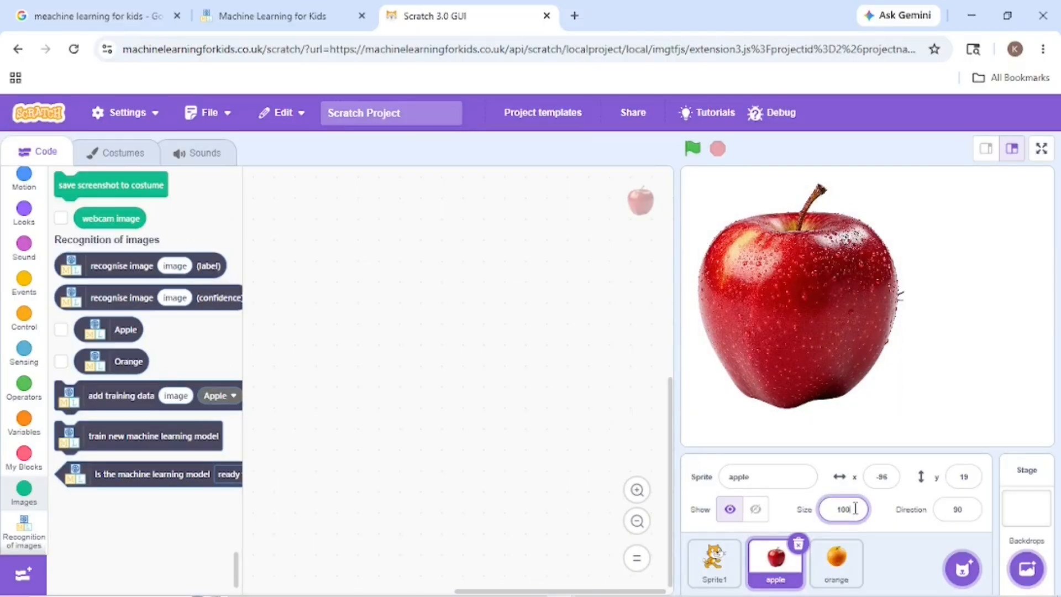
key(Return)
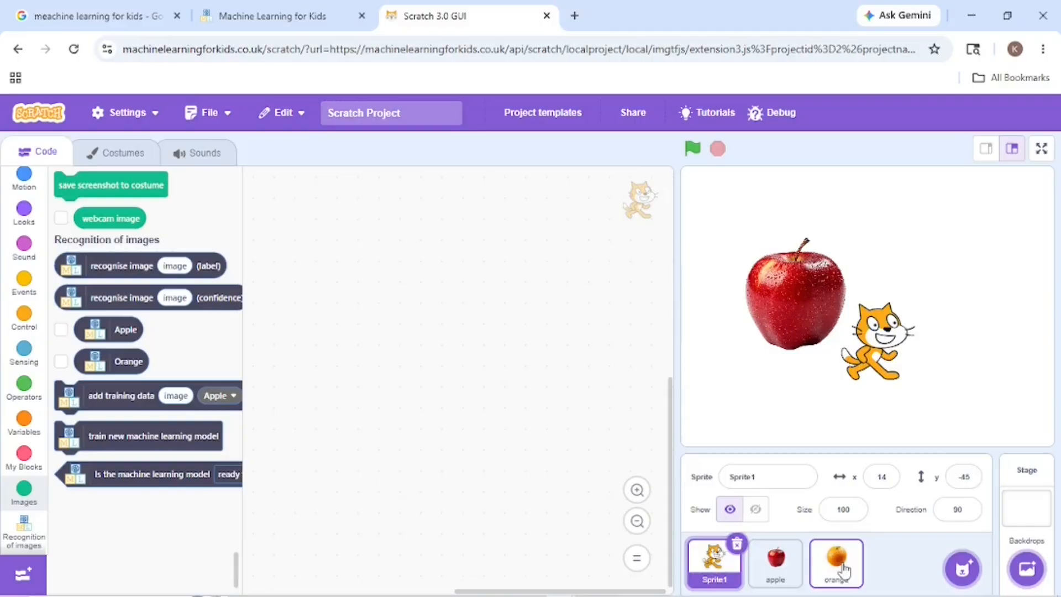
click(841, 567)
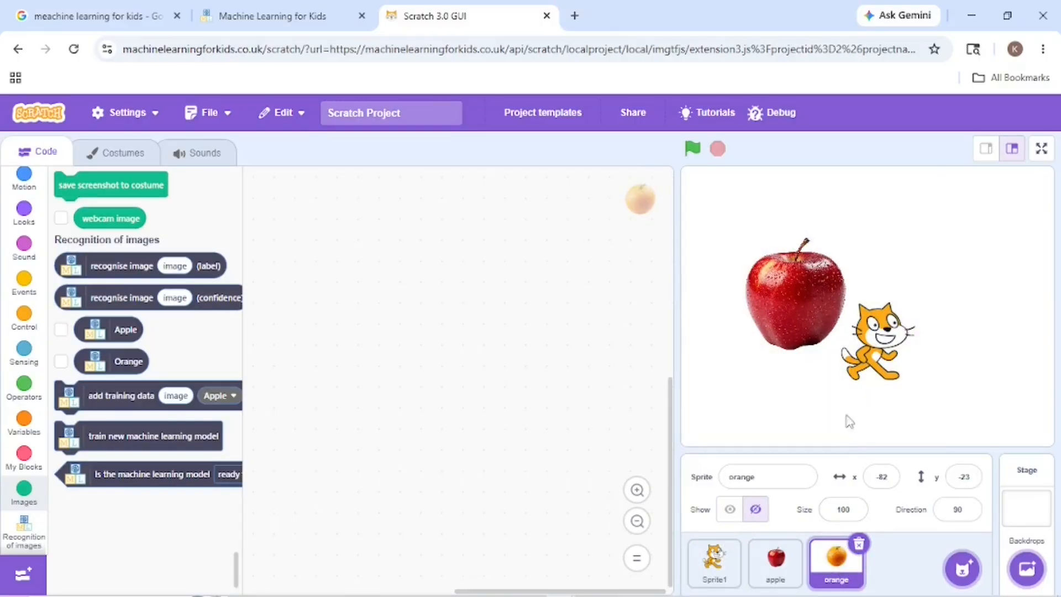
click(739, 511)
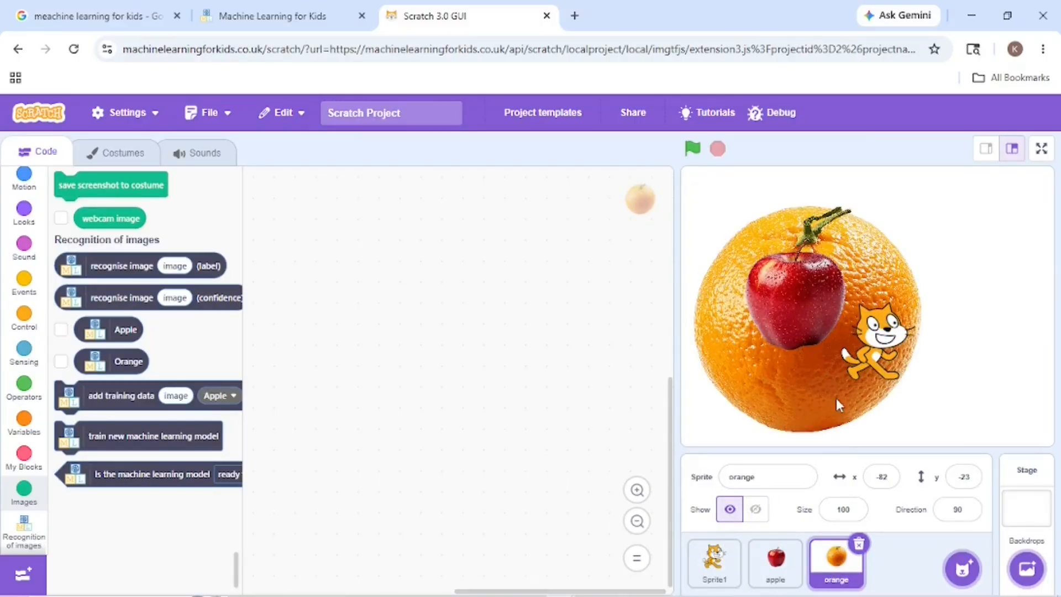
drag(837, 398, 987, 400)
click(858, 506)
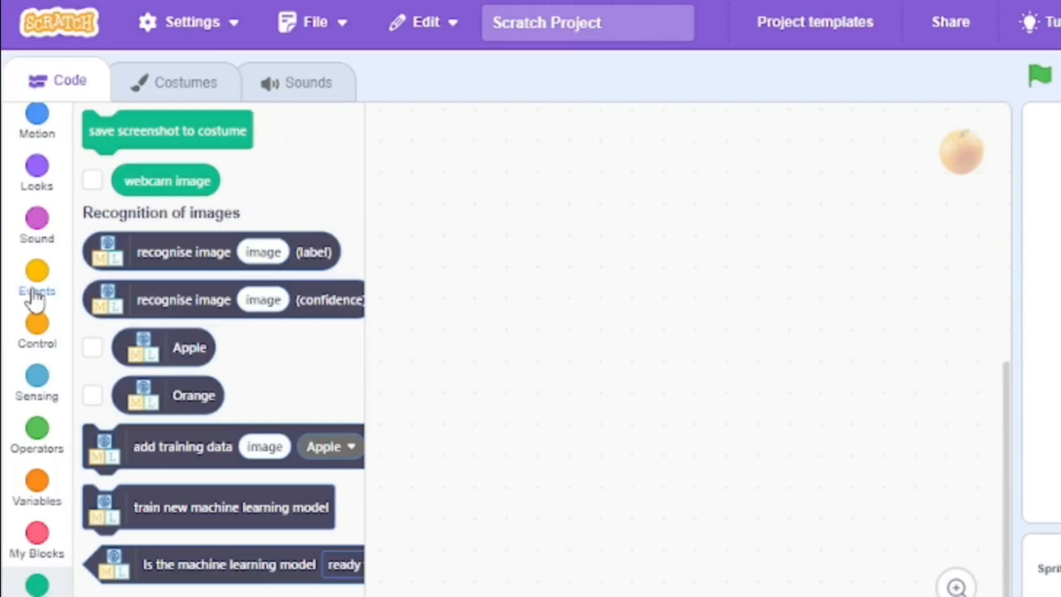
Give the orange sprite a when green flag clicked block and a separate recognise image (label) block with costume image as input
click(23, 285)
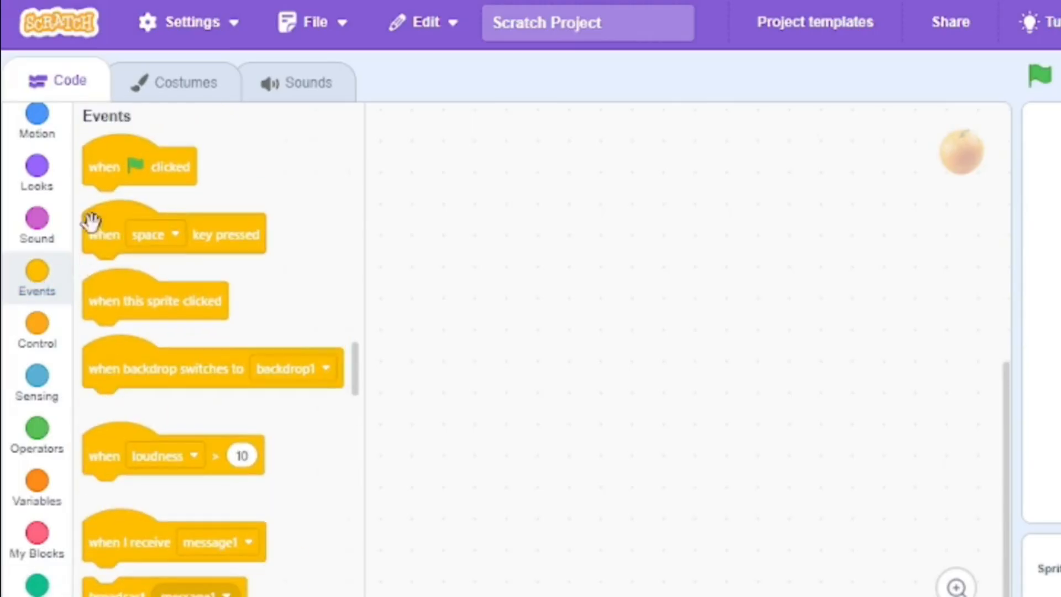
drag(113, 160, 613, 218)
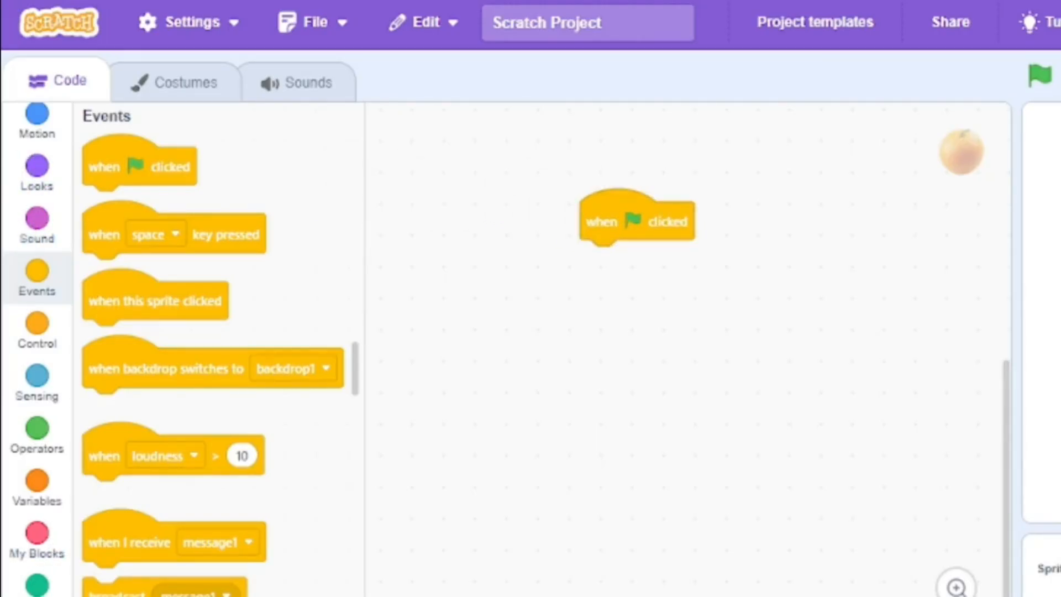
click(37, 583)
drag(157, 148, 738, 324)
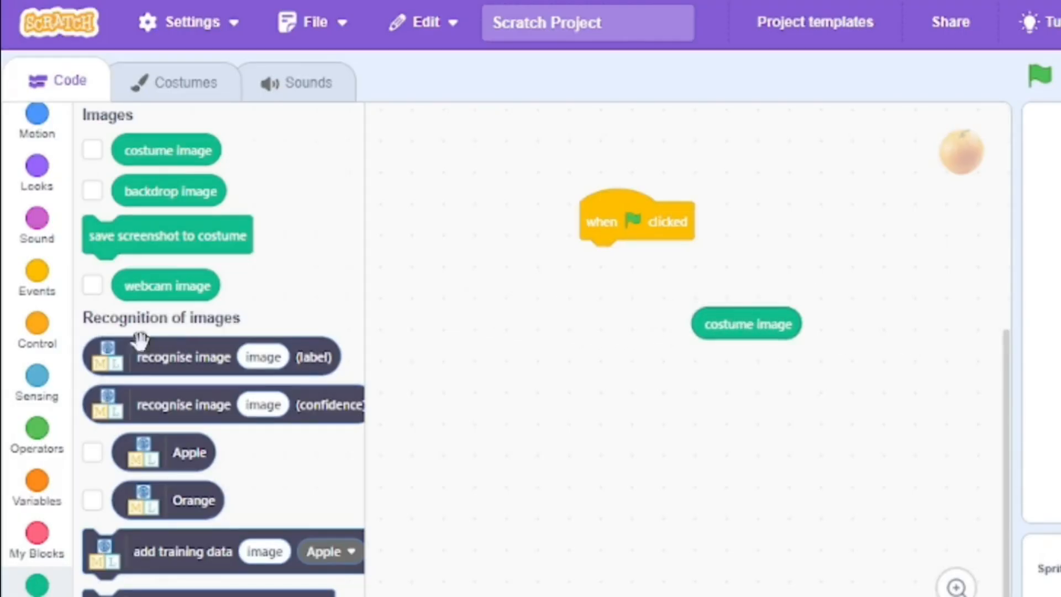
drag(140, 364, 623, 431)
drag(749, 327, 762, 418)
Attach a say block holding the label recognition under the orange's green flag block and run the script
click(22, 159)
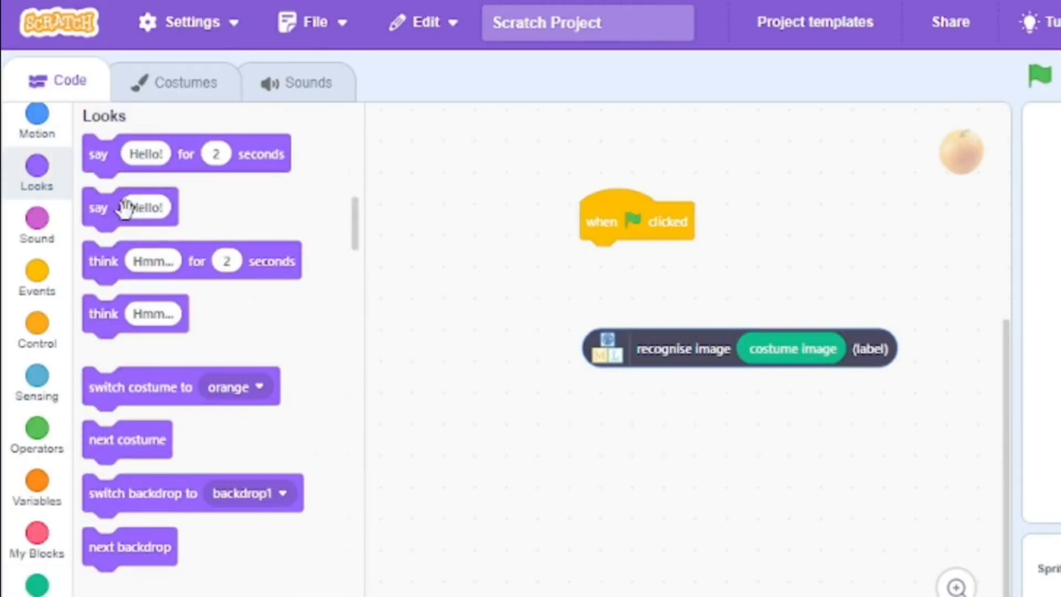
drag(102, 208, 590, 268)
drag(627, 333, 667, 252)
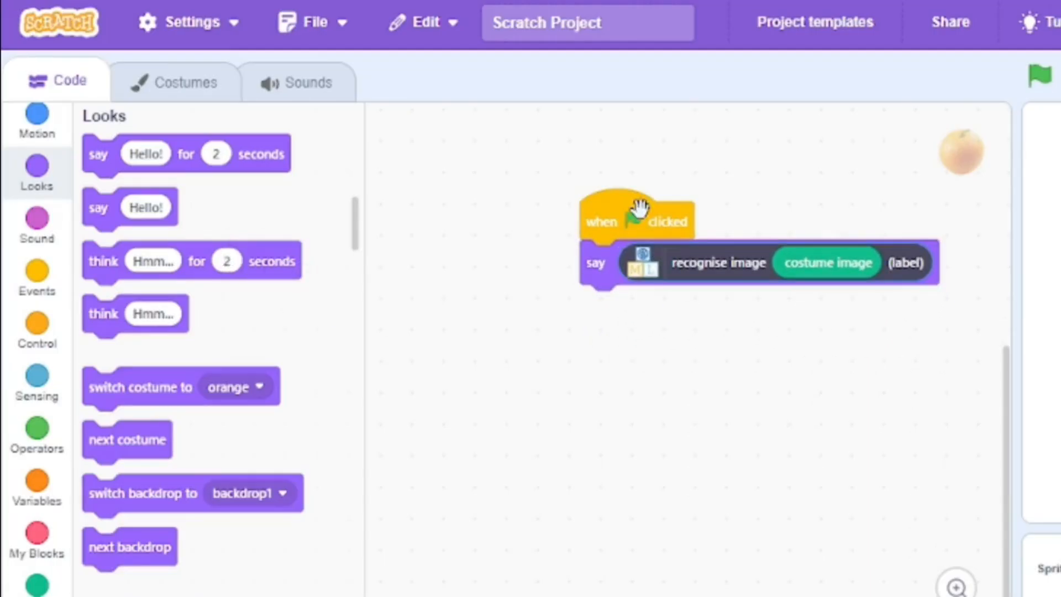
drag(638, 206, 545, 201)
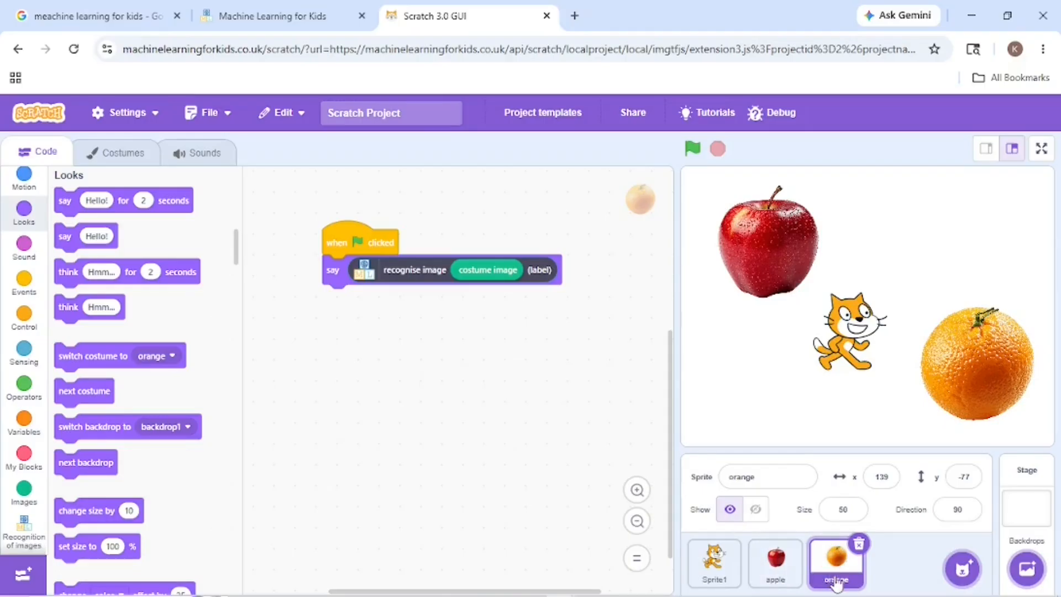
click(358, 242)
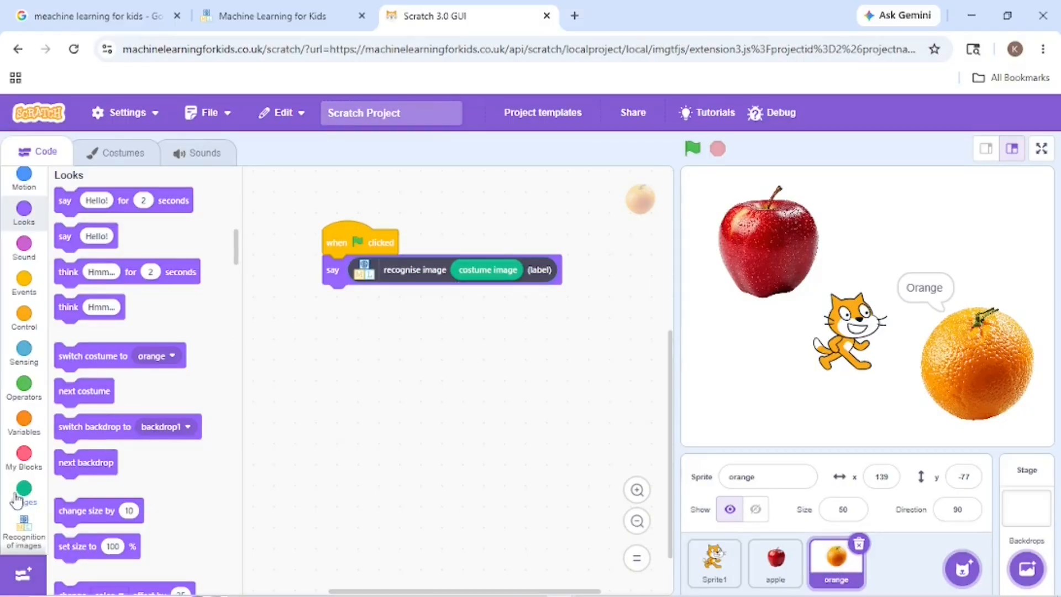
Append a second say block containing recognise image (confidence) with costume image as its input
click(25, 532)
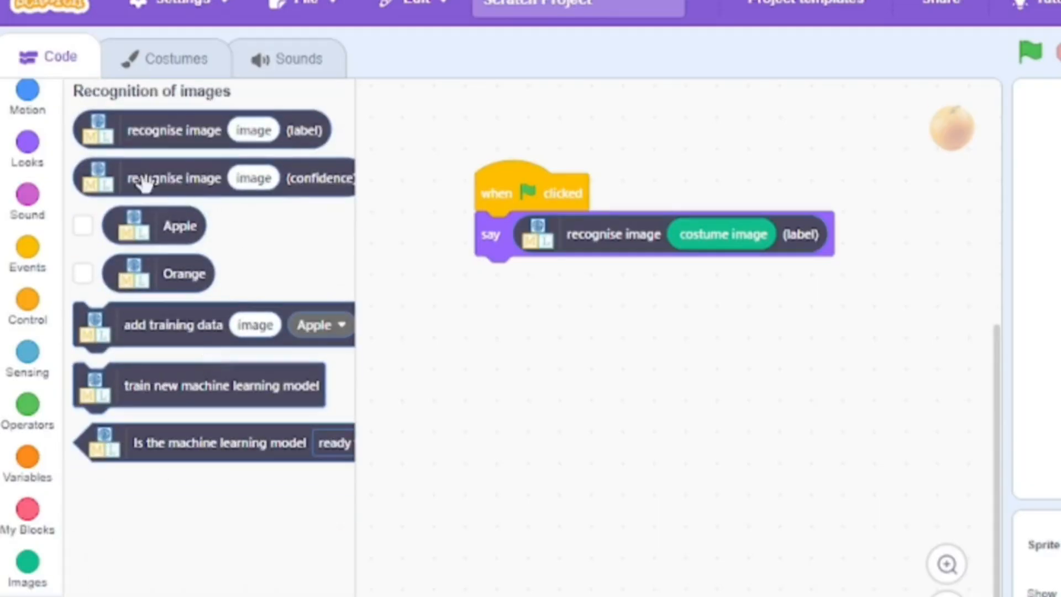
drag(100, 231, 436, 347)
drag(644, 351, 645, 350)
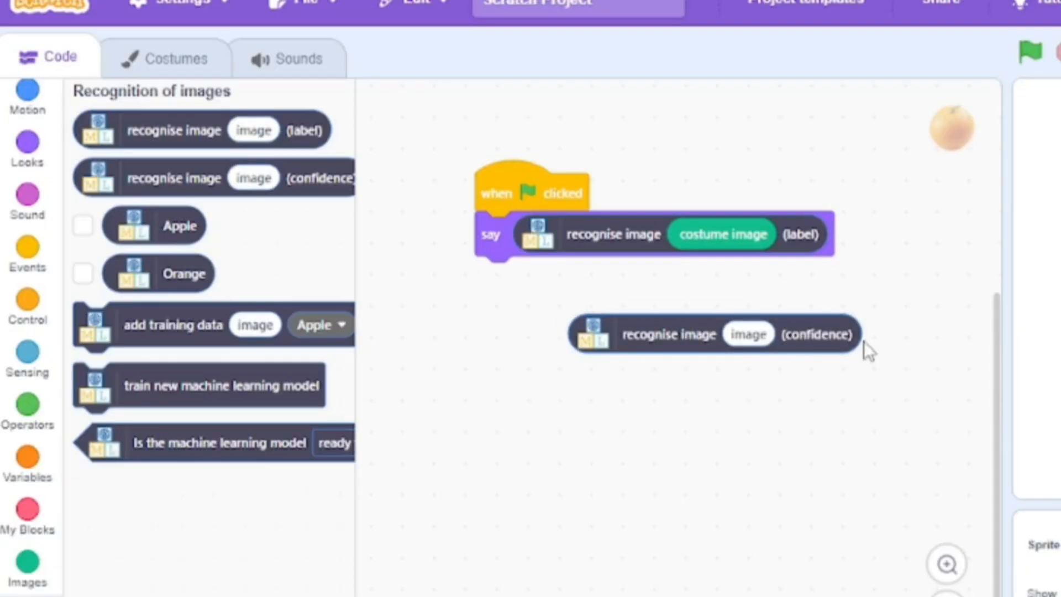
click(29, 146)
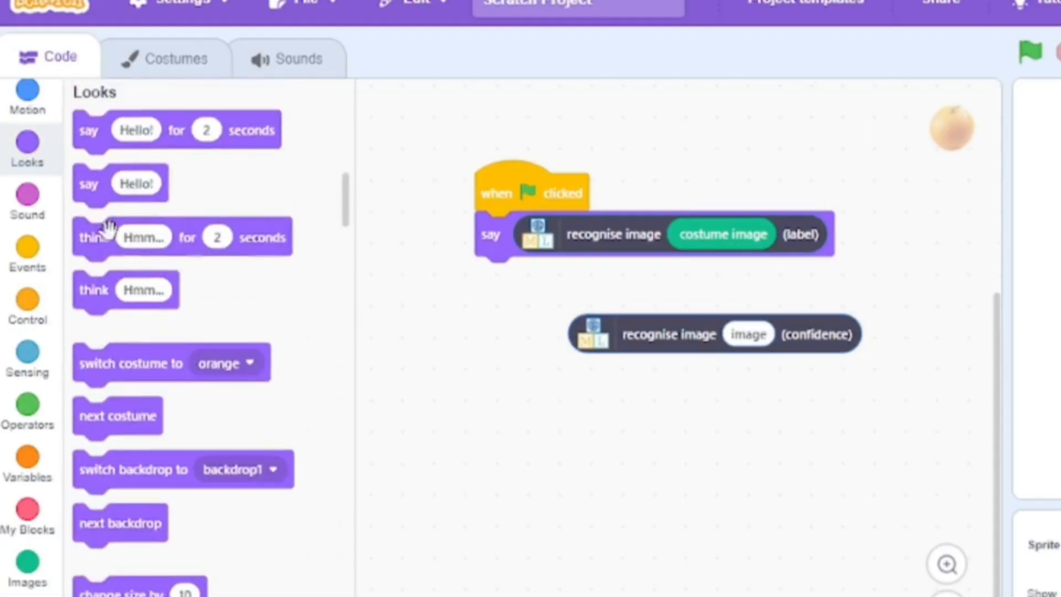
drag(88, 184, 495, 277)
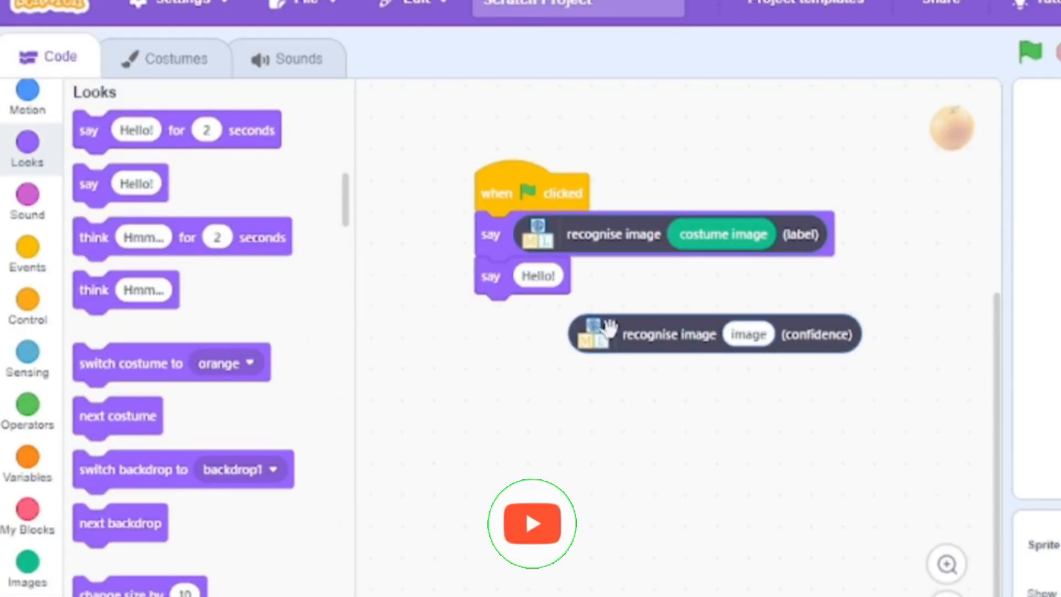
drag(626, 335, 575, 292)
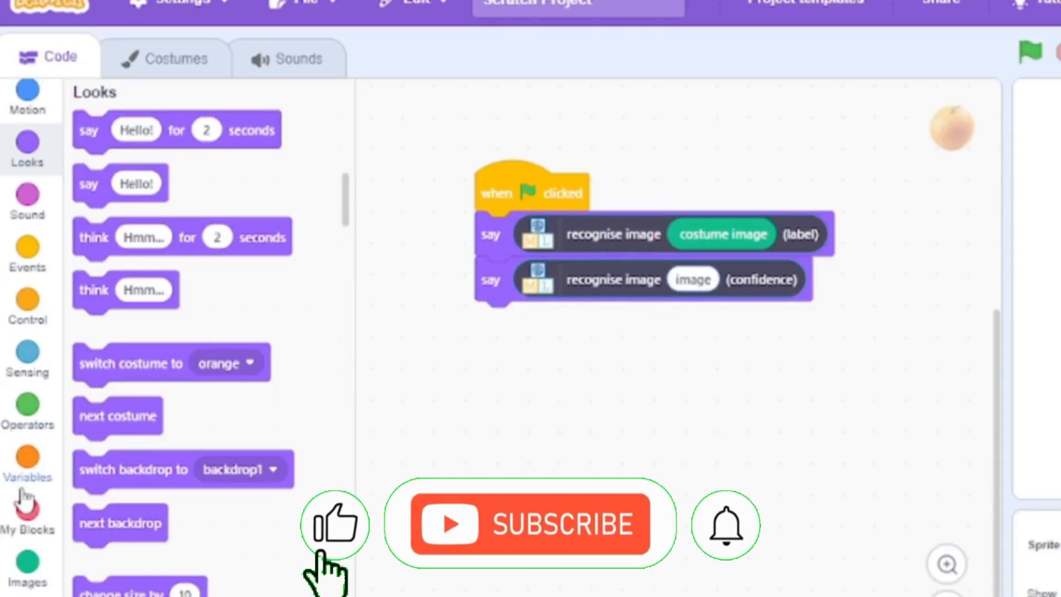
click(50, 559)
drag(127, 127, 692, 281)
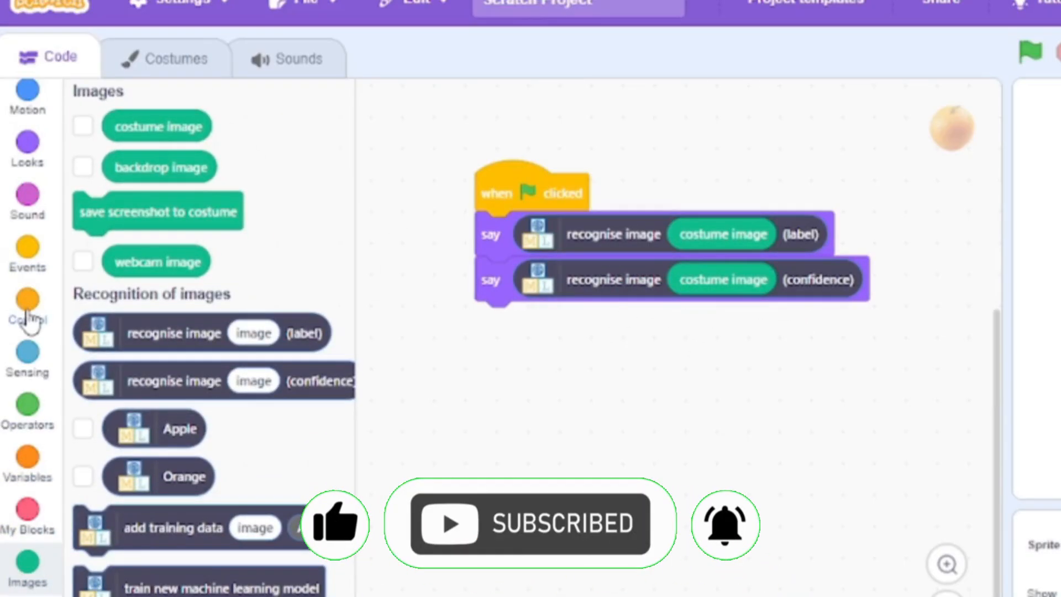
Insert a wait 1 seconds block between the label and confidence say blocks and run the orange's script
click(28, 321)
drag(106, 131, 507, 277)
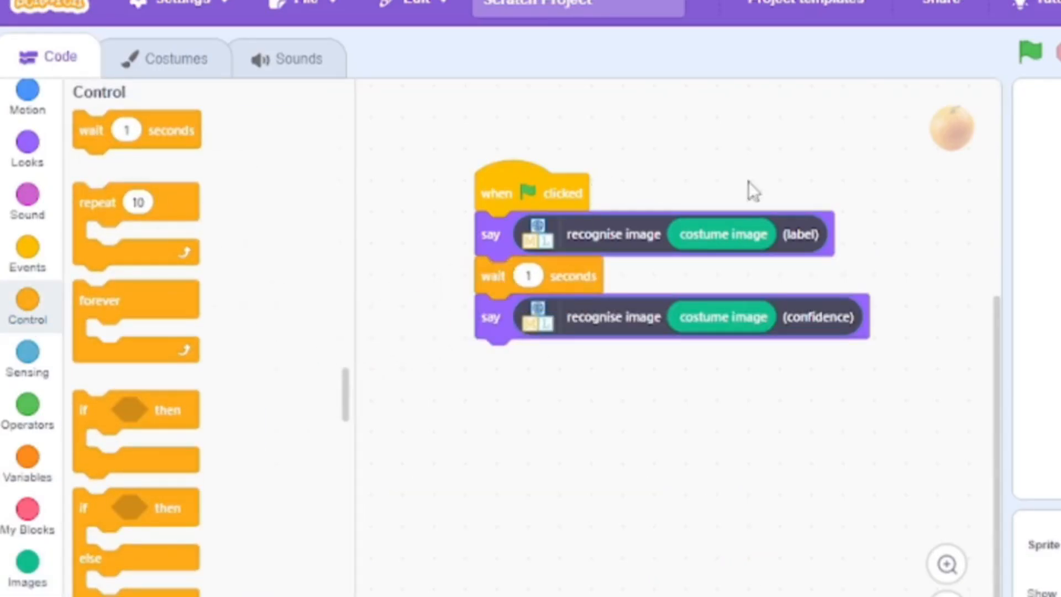
click(525, 194)
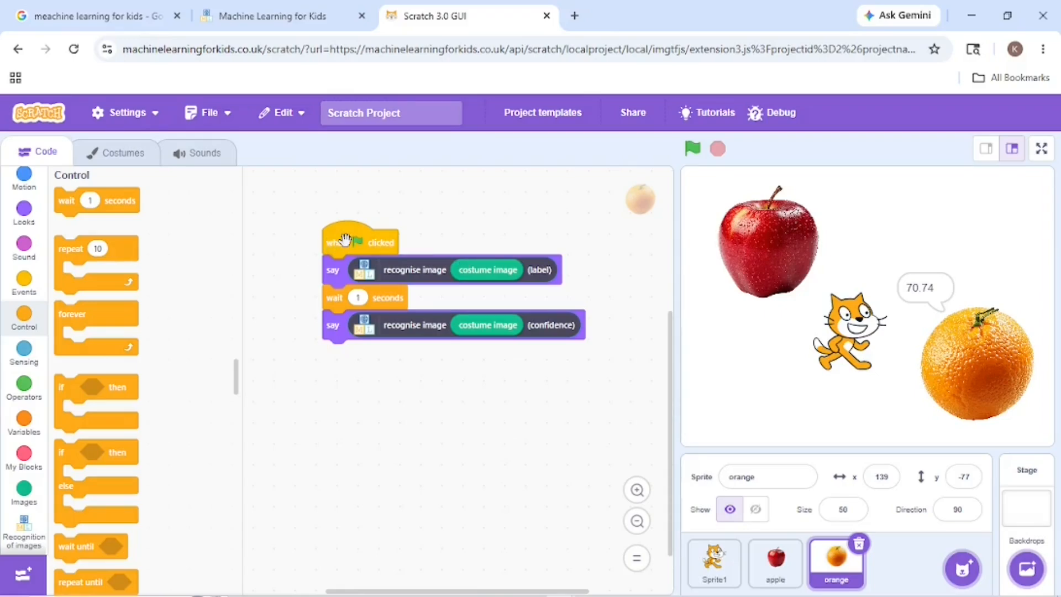
Copy the orange's recognition script to the apple sprite and run it there
drag(345, 242, 789, 575)
click(776, 561)
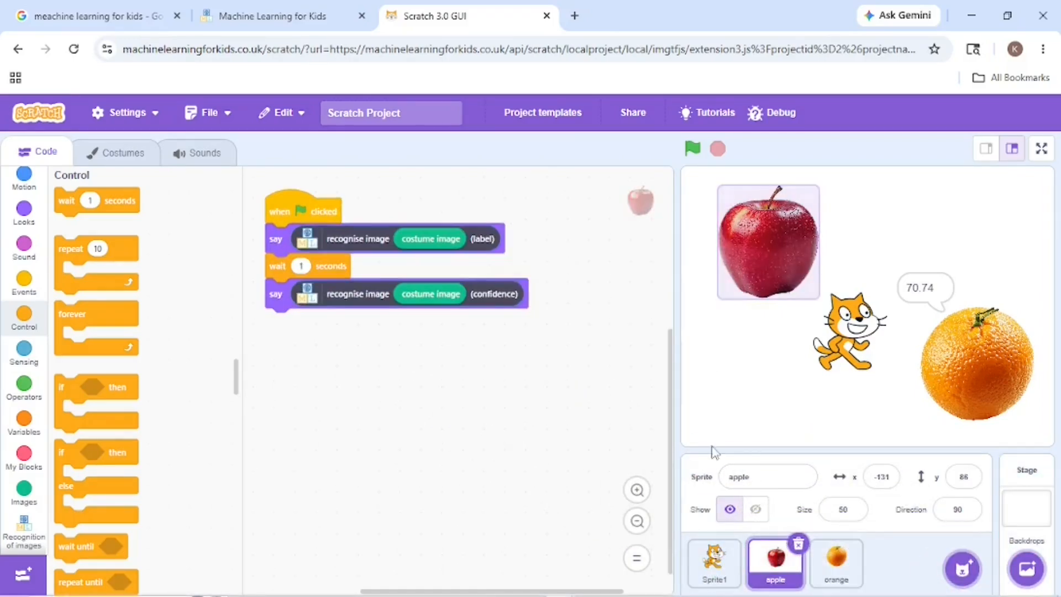
drag(316, 208, 322, 225)
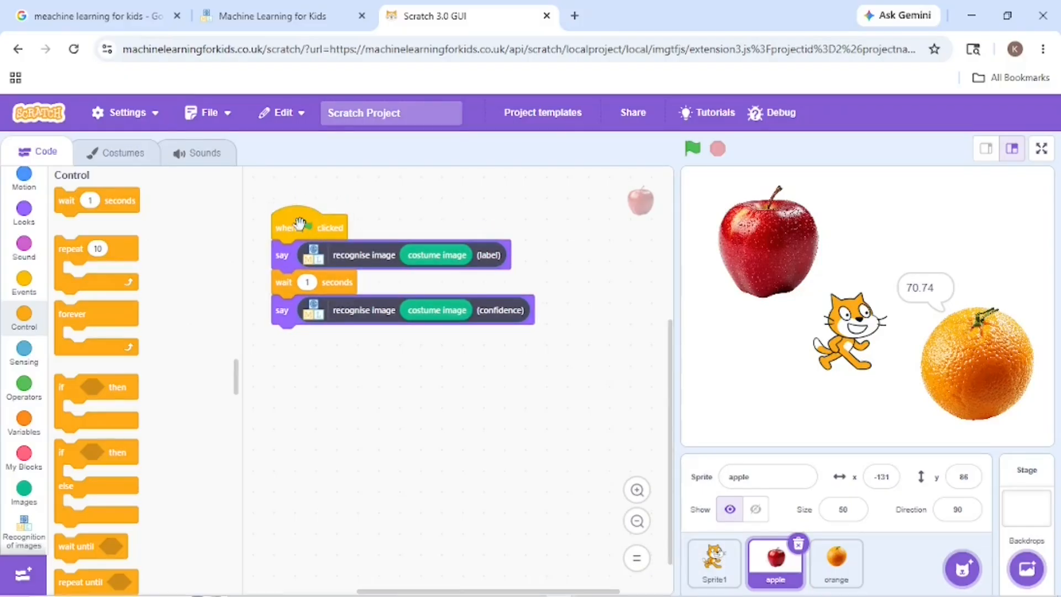
click(301, 223)
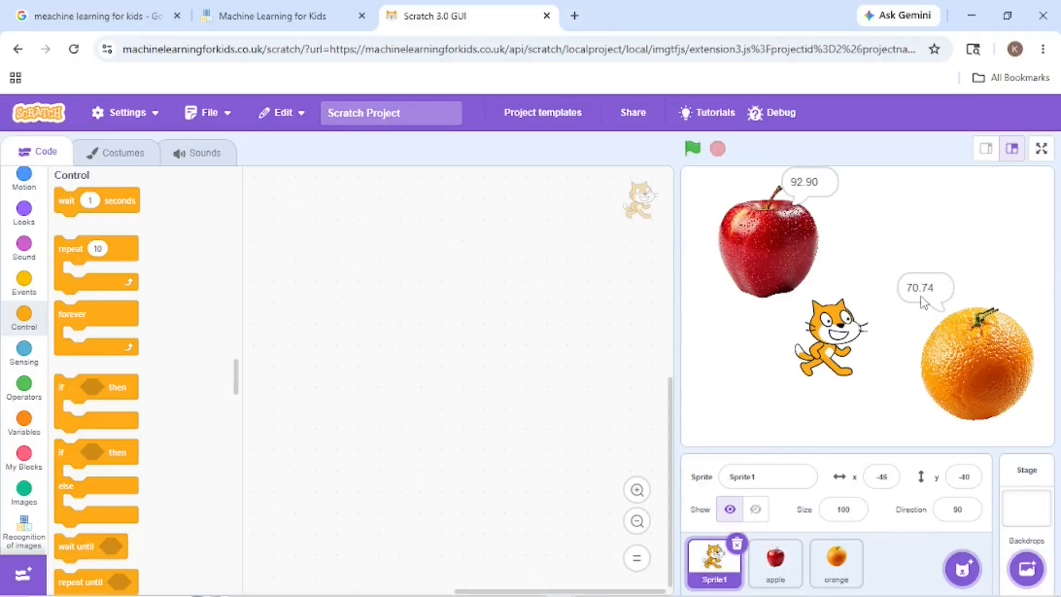
Add the Orange2 sprite from the library's Food category and place it at about x 58, y 117 on the stage
mouse_move(963, 567)
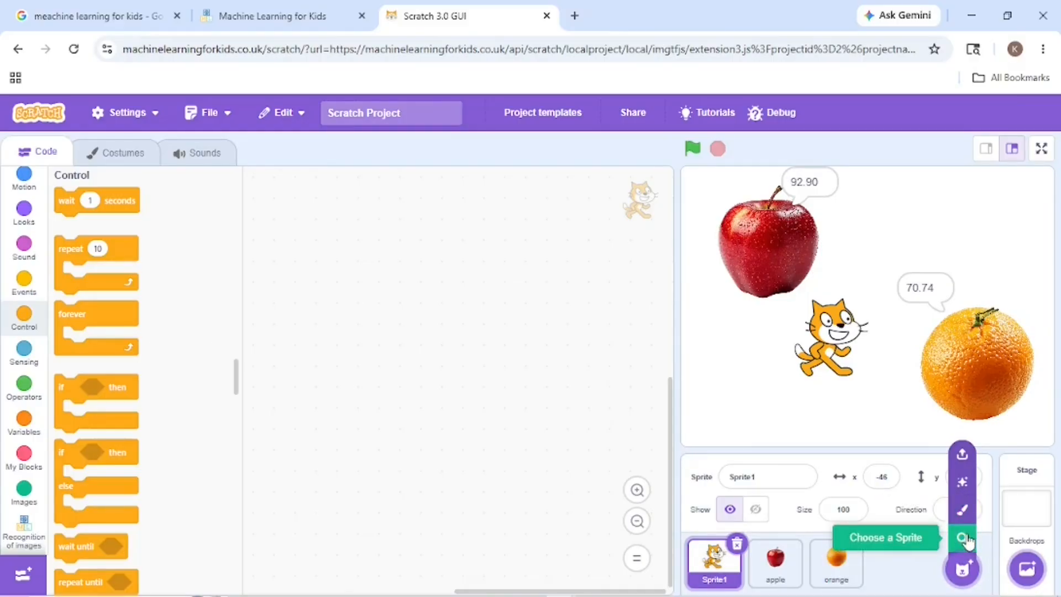
click(964, 539)
scroll(661, 443, down, 2)
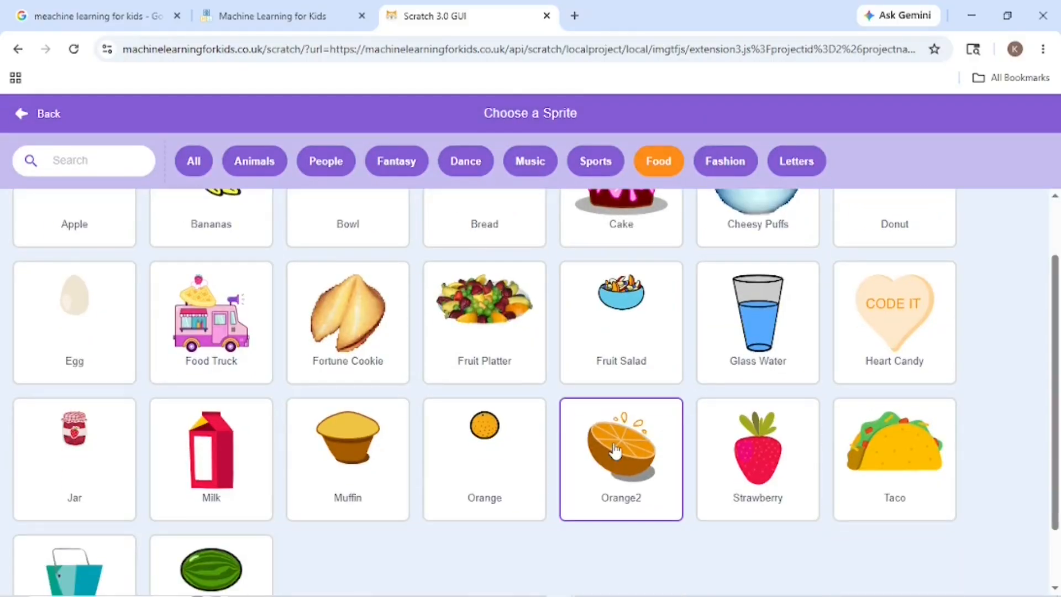
click(621, 450)
drag(796, 301, 903, 226)
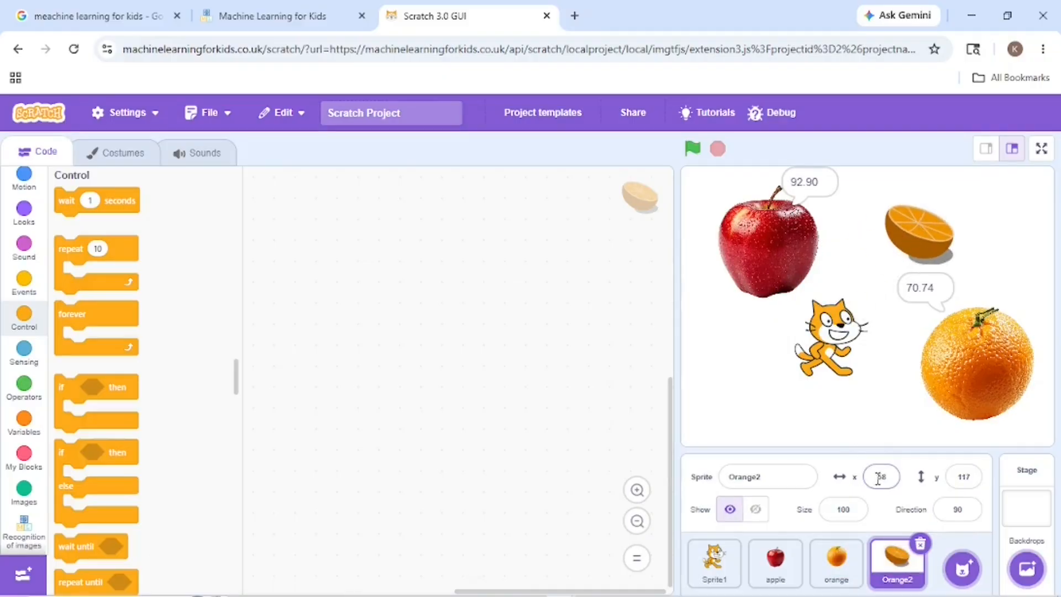
Copy the apple's recognition script to the Orange2 sprite and run it there
click(775, 560)
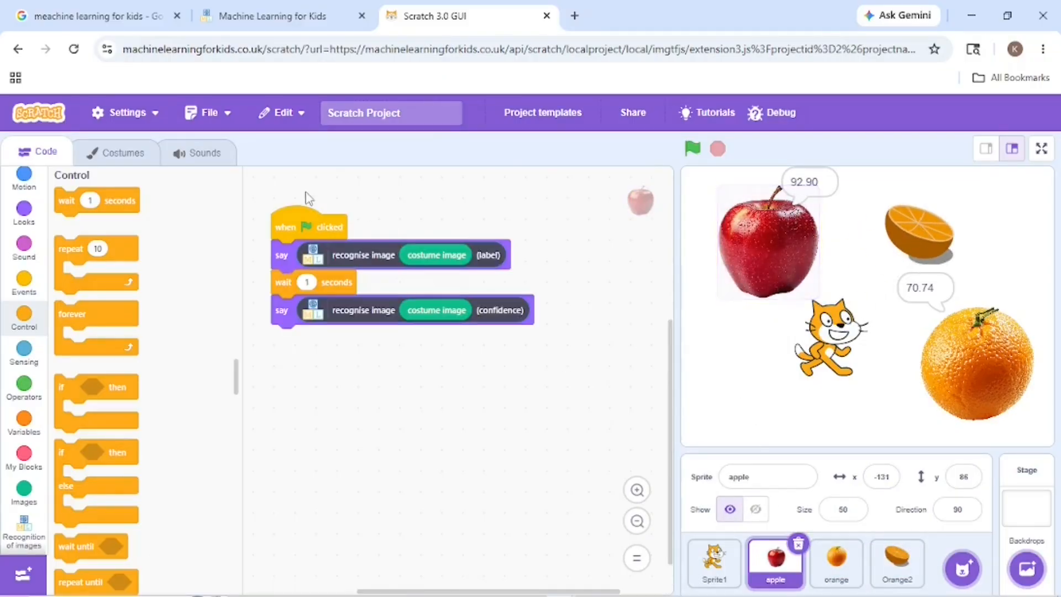
drag(298, 224, 896, 559)
click(896, 559)
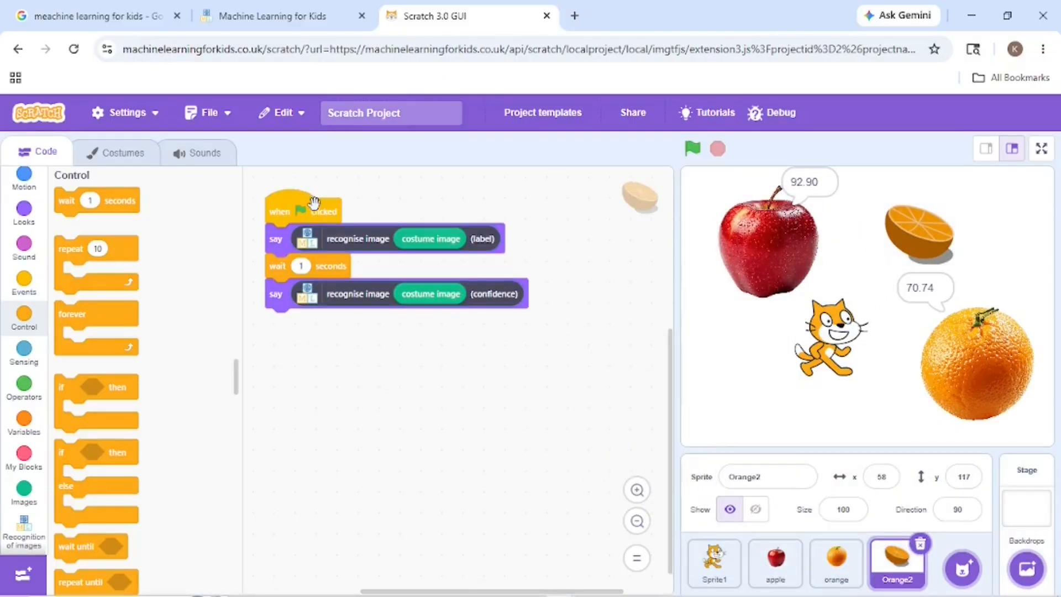
click(307, 208)
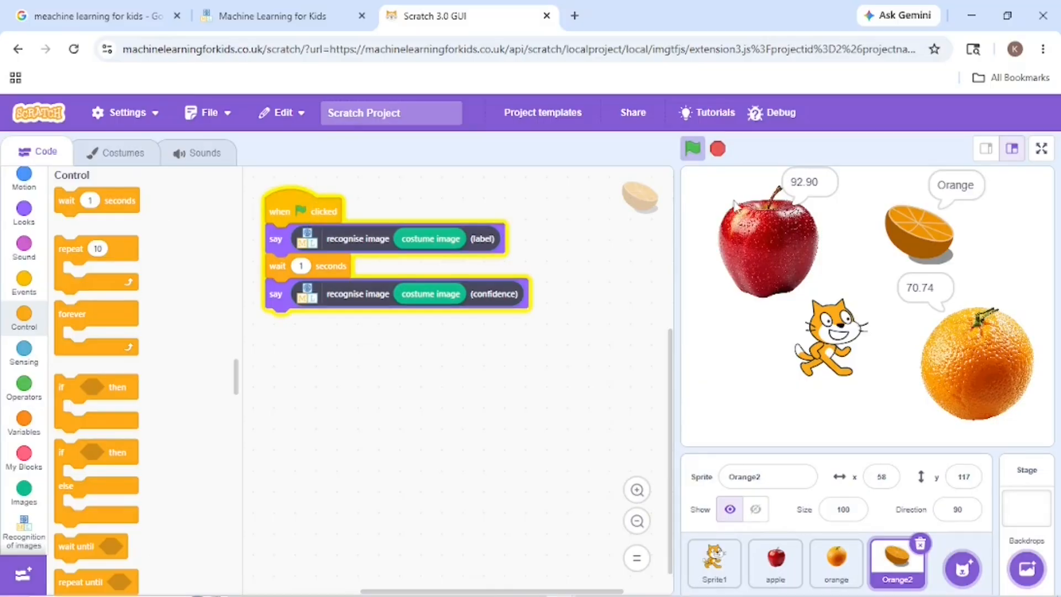